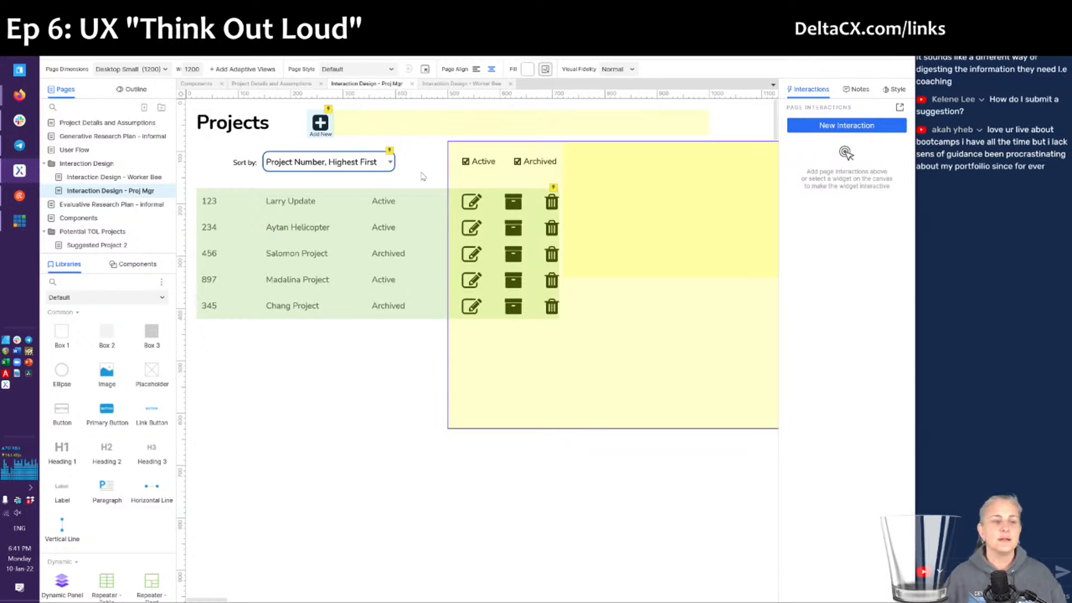
- Examine the sort droplist's interactions and the contents of the Project Details panel on the Proj Mgr page
{"action": "left_click", "coordinate": [363, 170]}
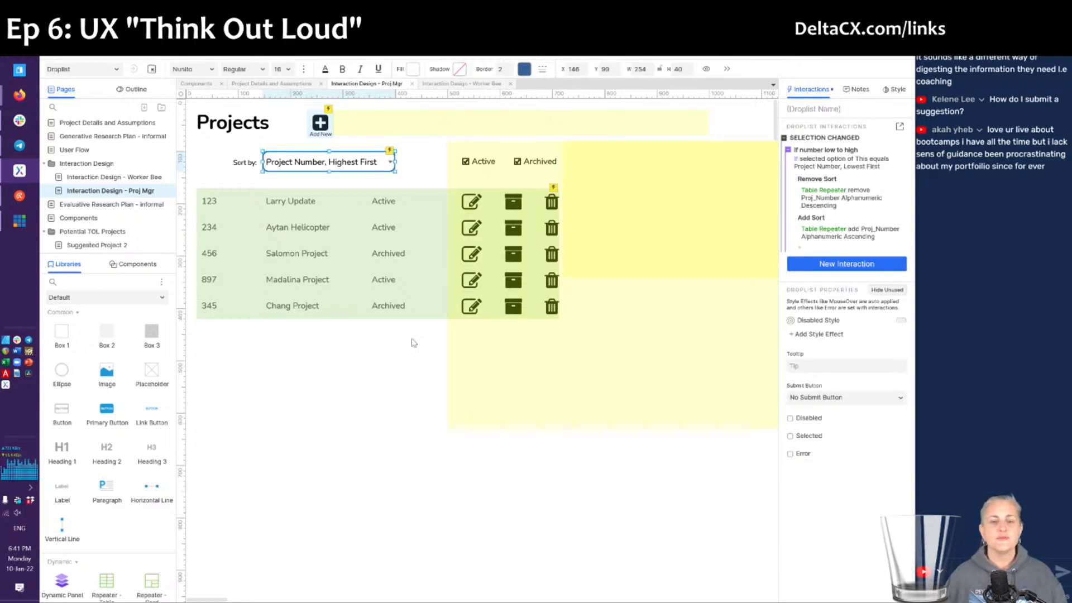
{"action": "double_click", "coordinate": [622, 381]}
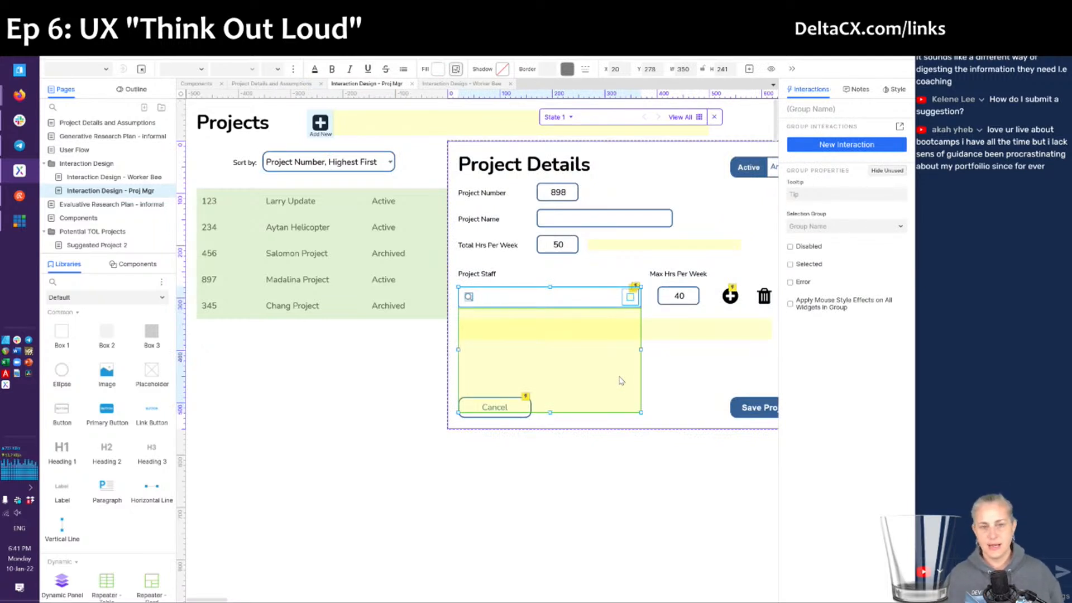
{"action": "left_click", "coordinate": [425, 367]}
{"action": "left_click", "coordinate": [424, 368]}
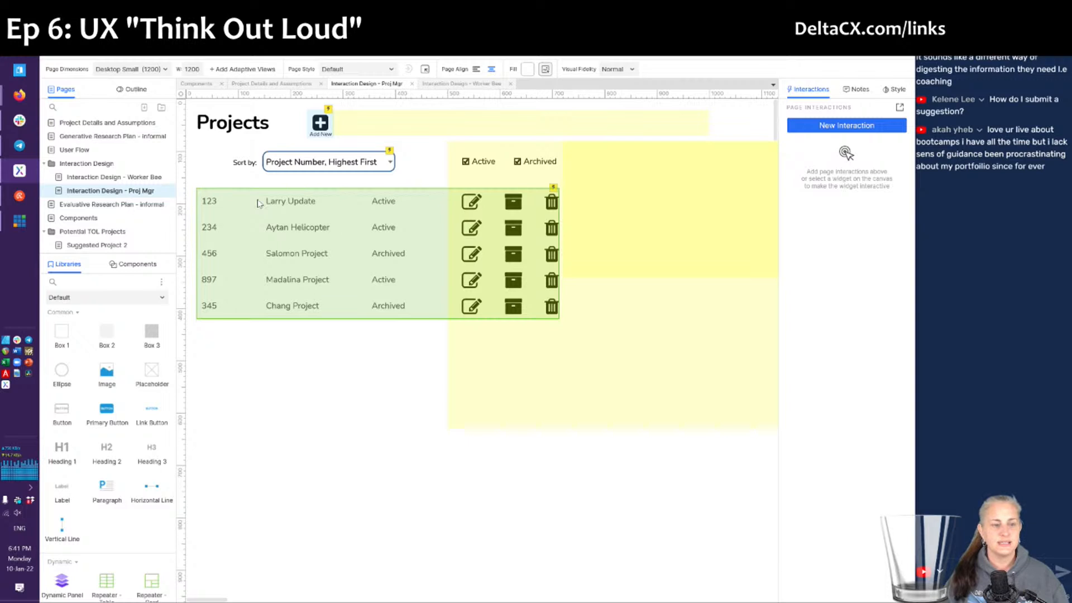
- Publish the updated project with all pages to its existing Axure Cloud location and dismiss the share notice
{"action": "left_click", "coordinate": [831, 51]}
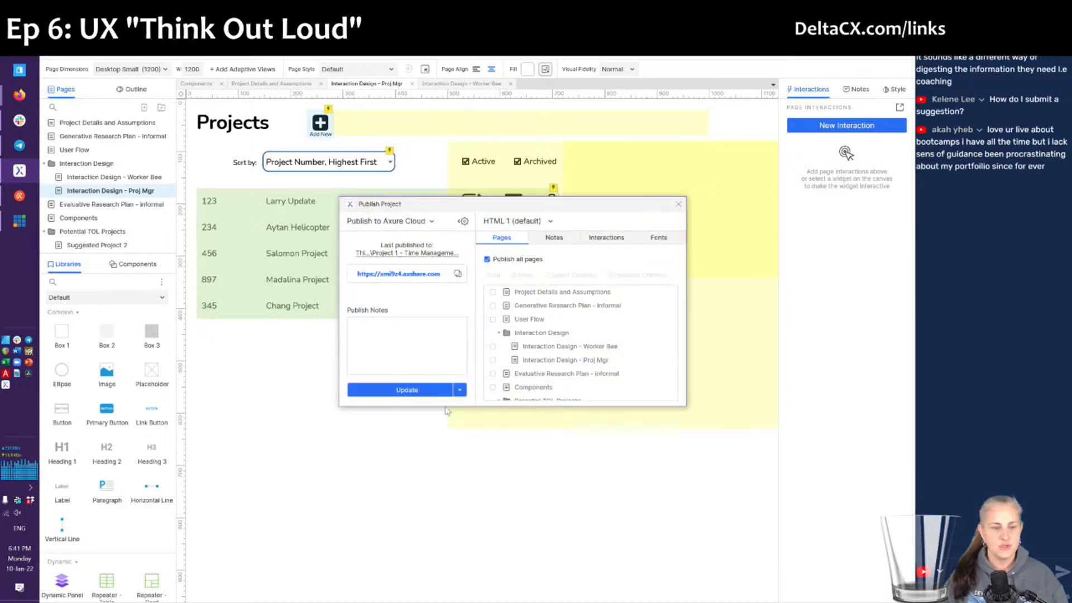
{"action": "left_click", "coordinate": [399, 395]}
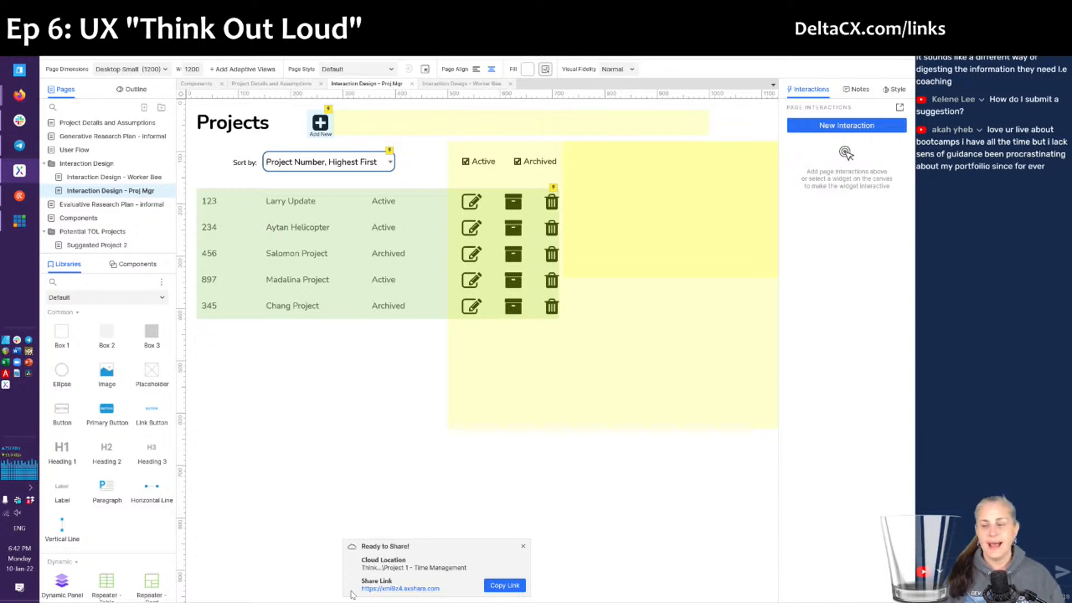
{"action": "left_click", "coordinate": [524, 548]}
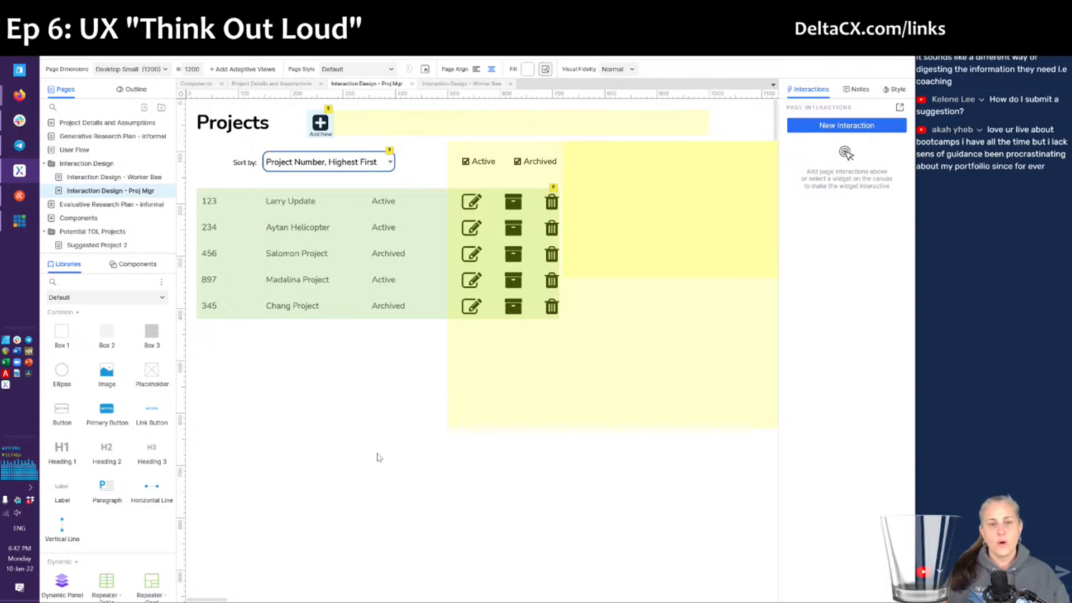
- Add a page named "Interaction Design - Sr Mgr" below the Proj Mgr page in the Interaction Design folder
{"action": "left_click", "coordinate": [226, 131]}
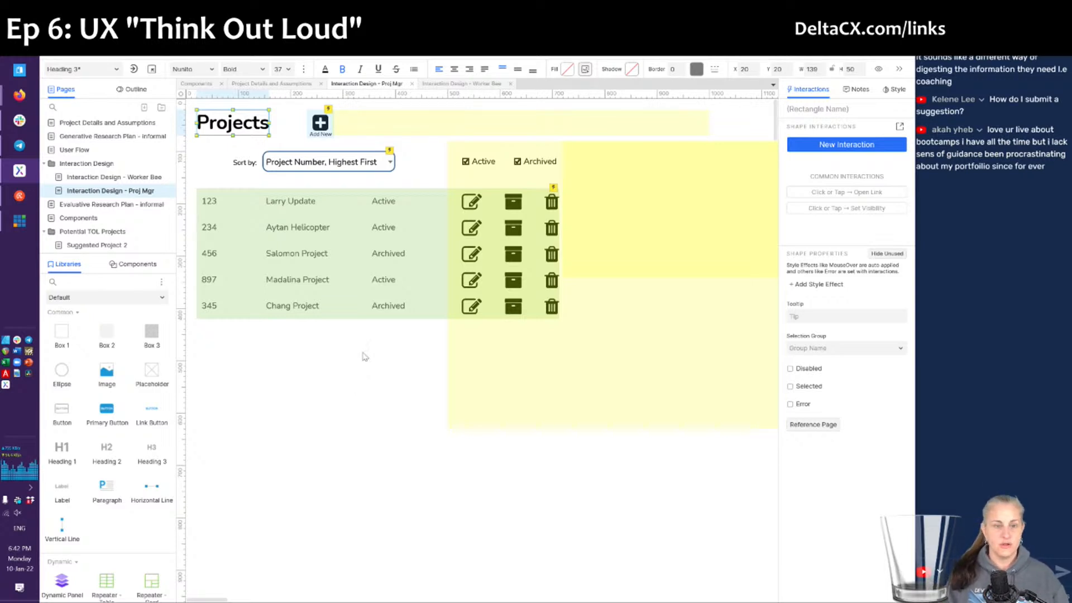
{"action": "left_click", "coordinate": [267, 85]}
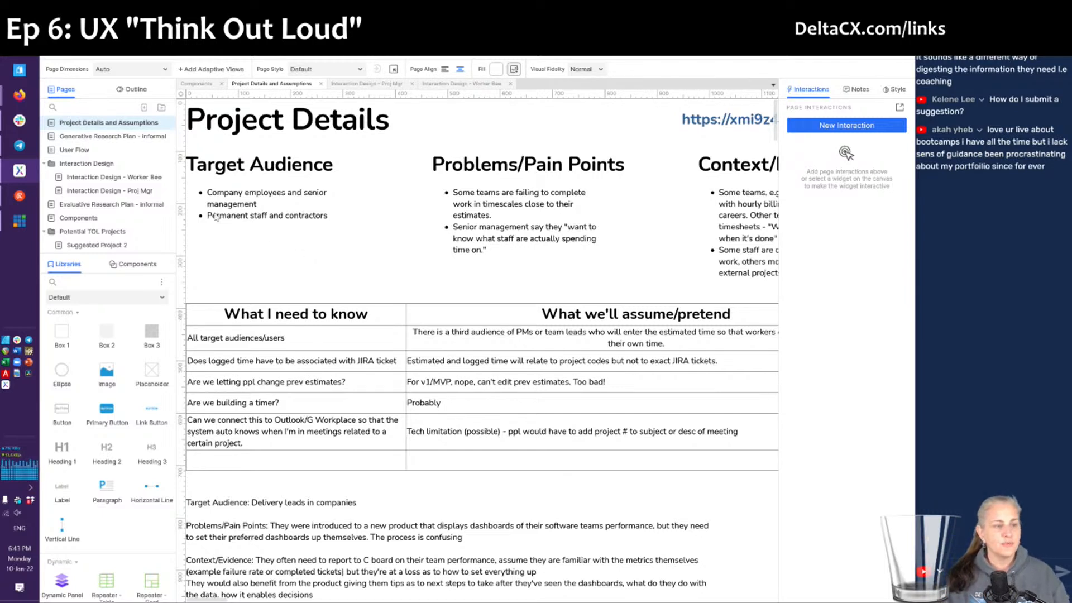
{"action": "left_click", "coordinate": [129, 192]}
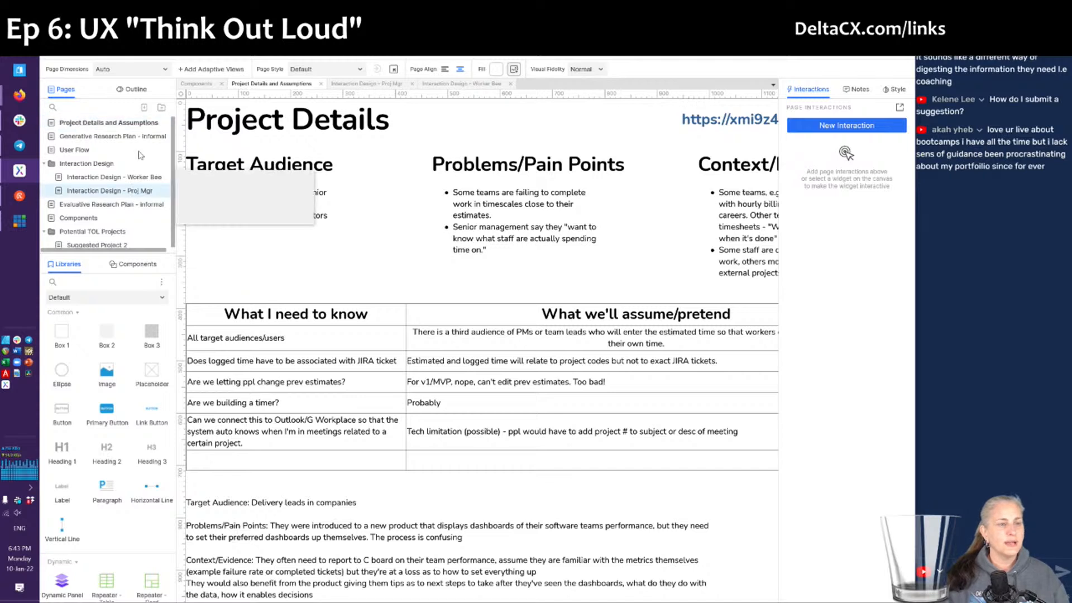
{"action": "left_click", "coordinate": [144, 108]}
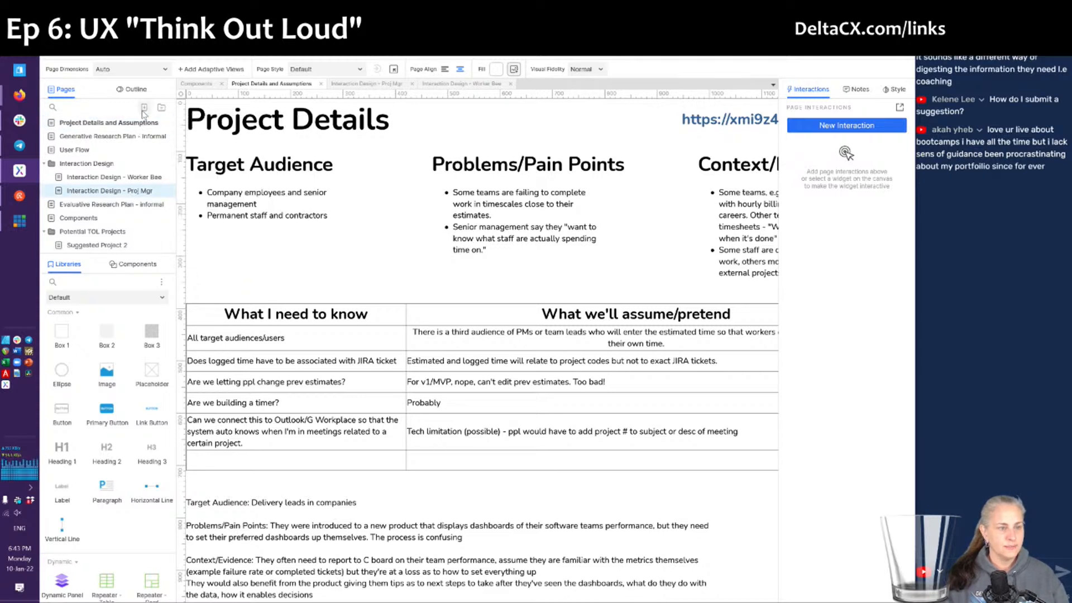
{"action": "type", "text": "Interaction Design - "}
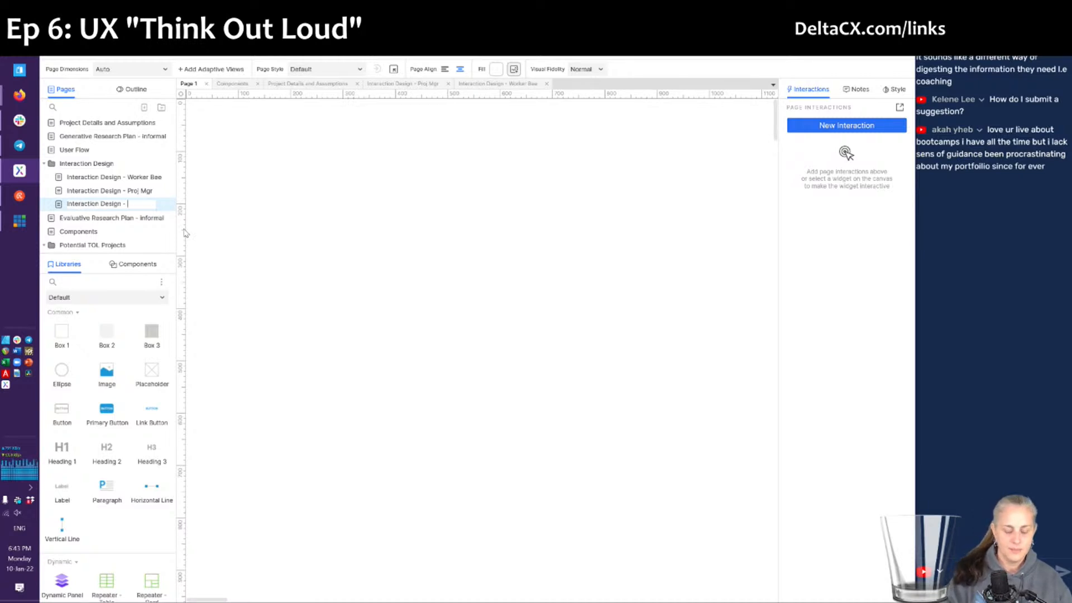
{"action": "type", "text": "Sr Mgr"}
{"action": "key", "text": "Return"}
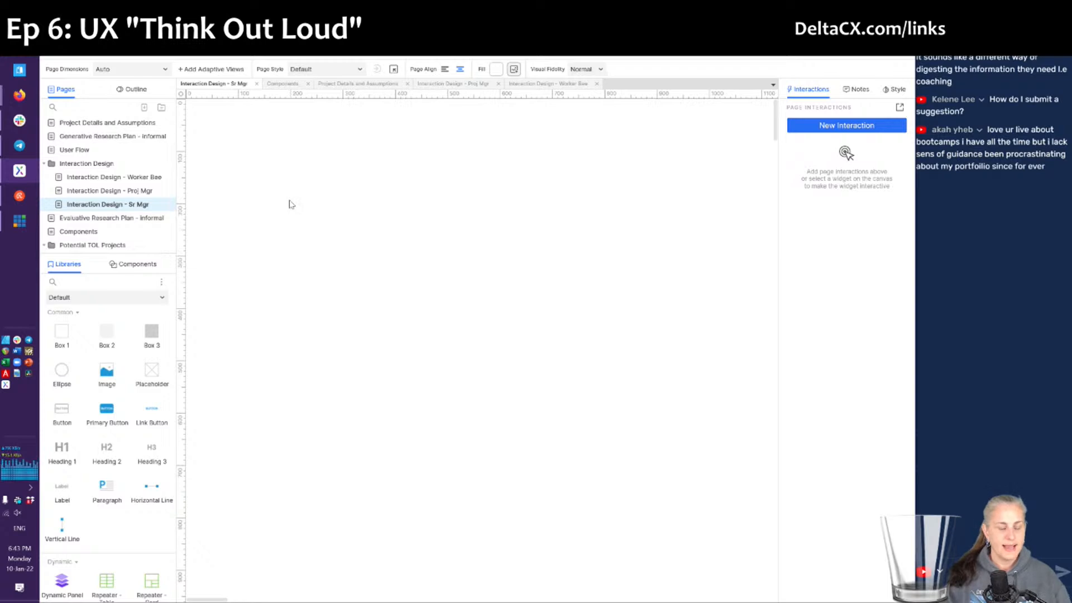
{"action": "key", "text": "ctrl+v"}
{"action": "key", "text": "ctrl+z"}
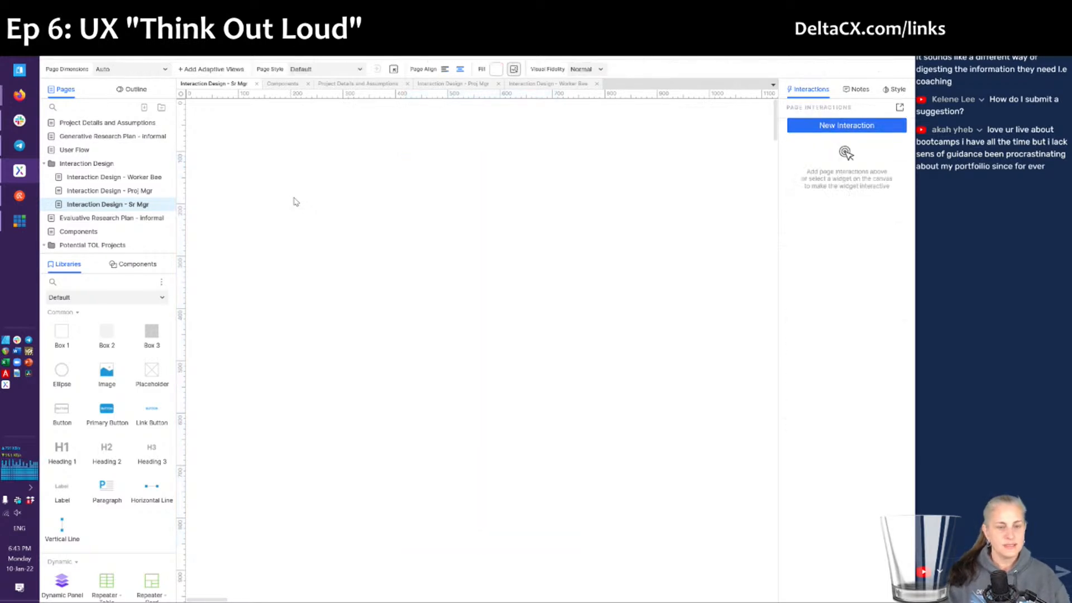
{"action": "mouse_move", "coordinate": [159, 223]}
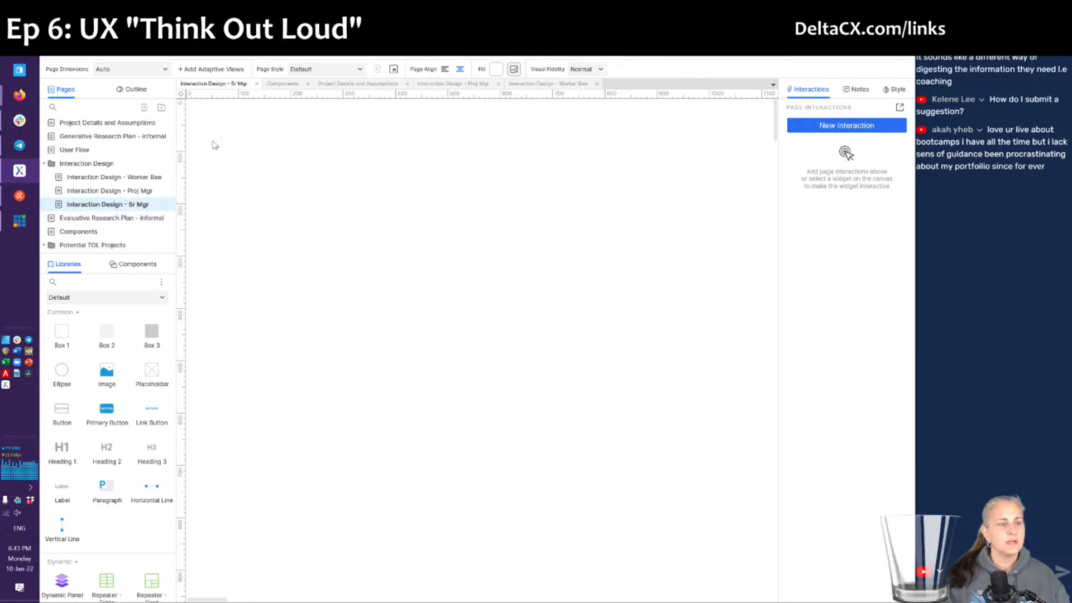
- Copy the main heading from the Project Details and Assumptions page onto the Sr Mgr page, placed at about X 21, Y 20
{"action": "left_click", "coordinate": [371, 85]}
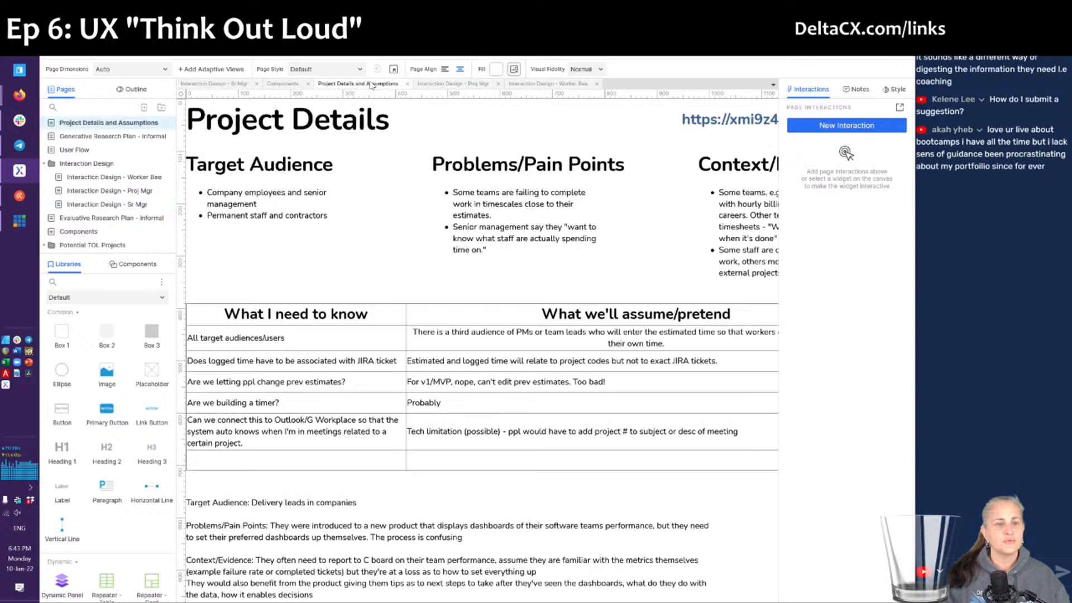
{"action": "left_click", "coordinate": [325, 124]}
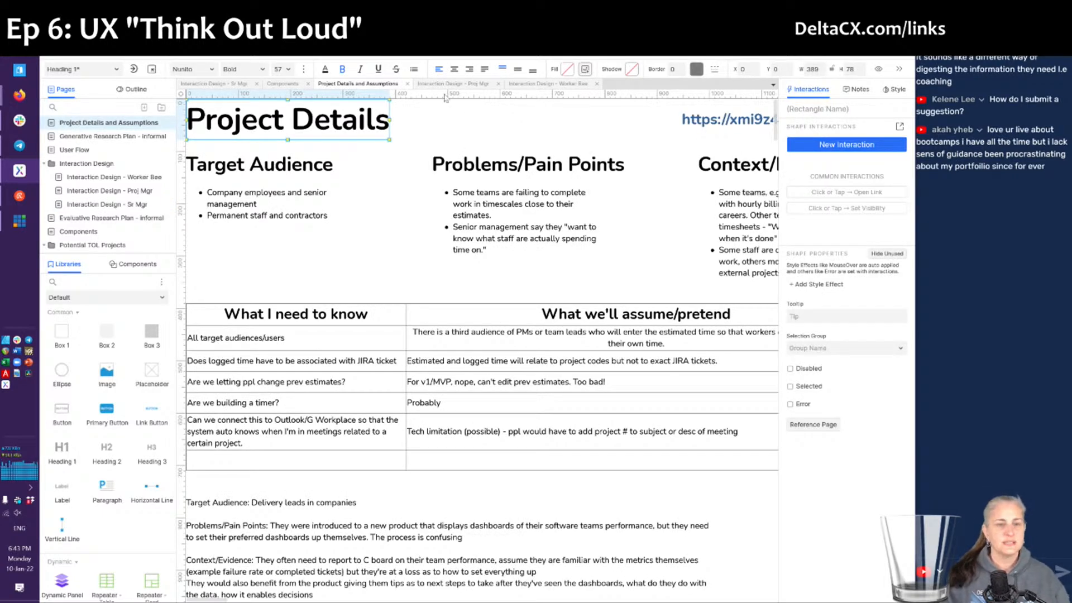
{"action": "left_click", "coordinate": [220, 85]}
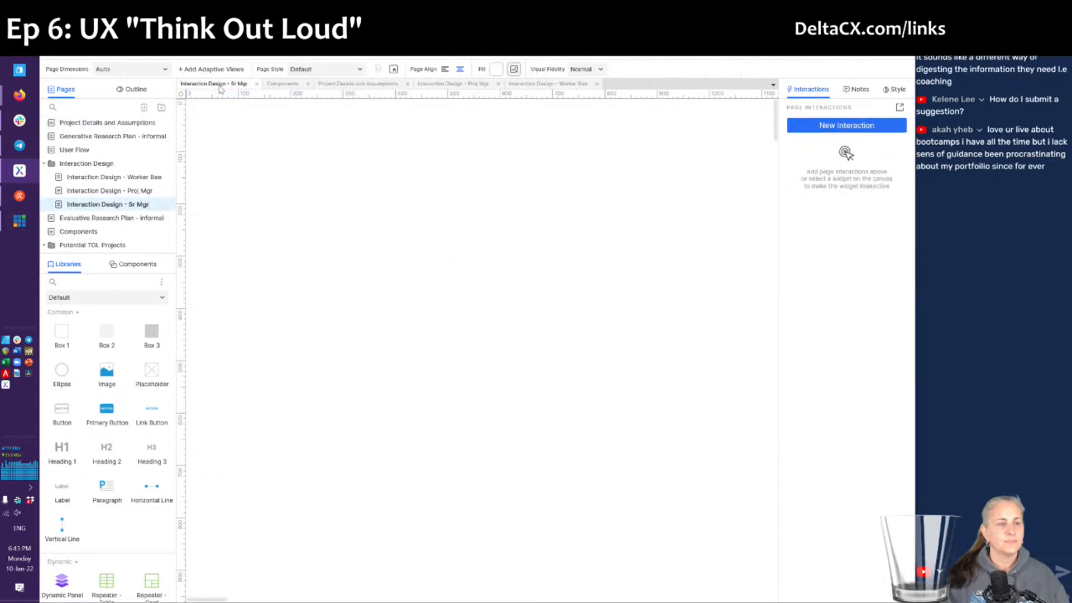
{"action": "key", "text": "ctrl+v"}
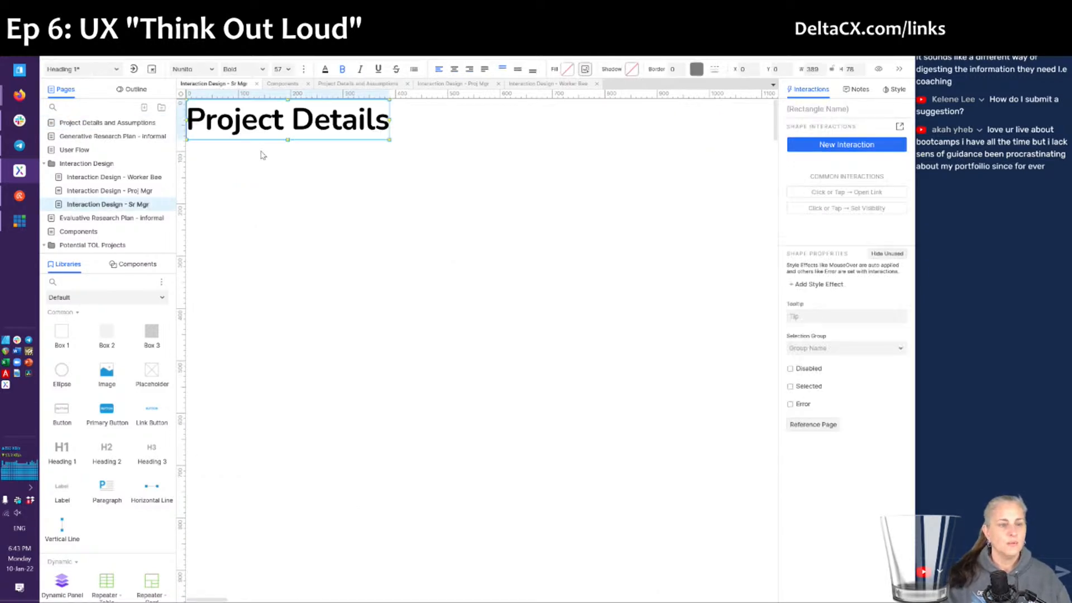
{"action": "left_click_drag", "start_coordinate": [257, 134], "coordinate": [262, 131]}
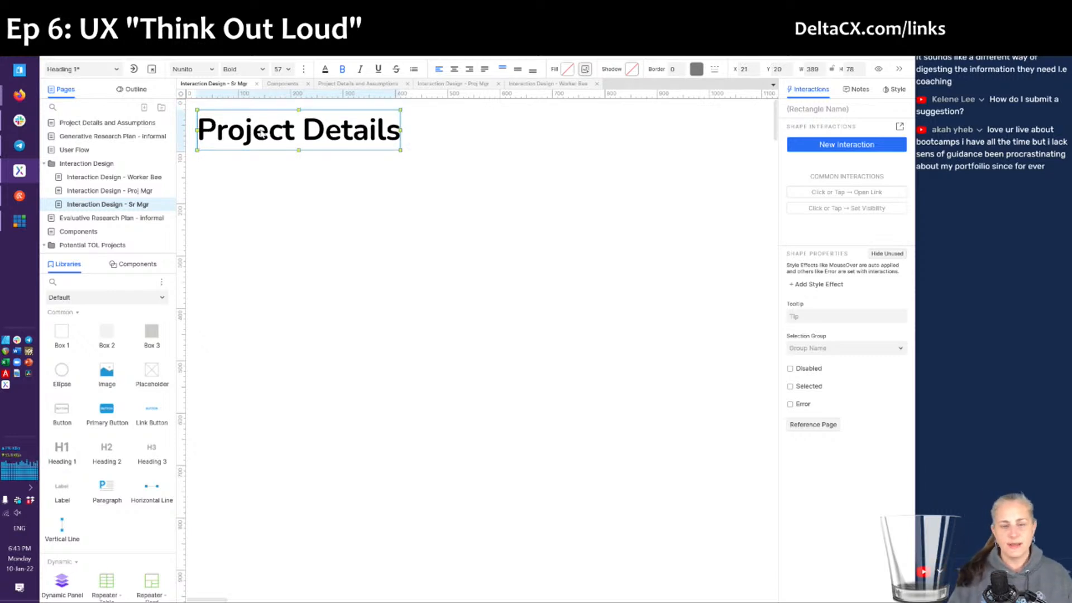
- Change the pasted heading's text to "Dashboard"
{"action": "double_click", "coordinate": [296, 143]}
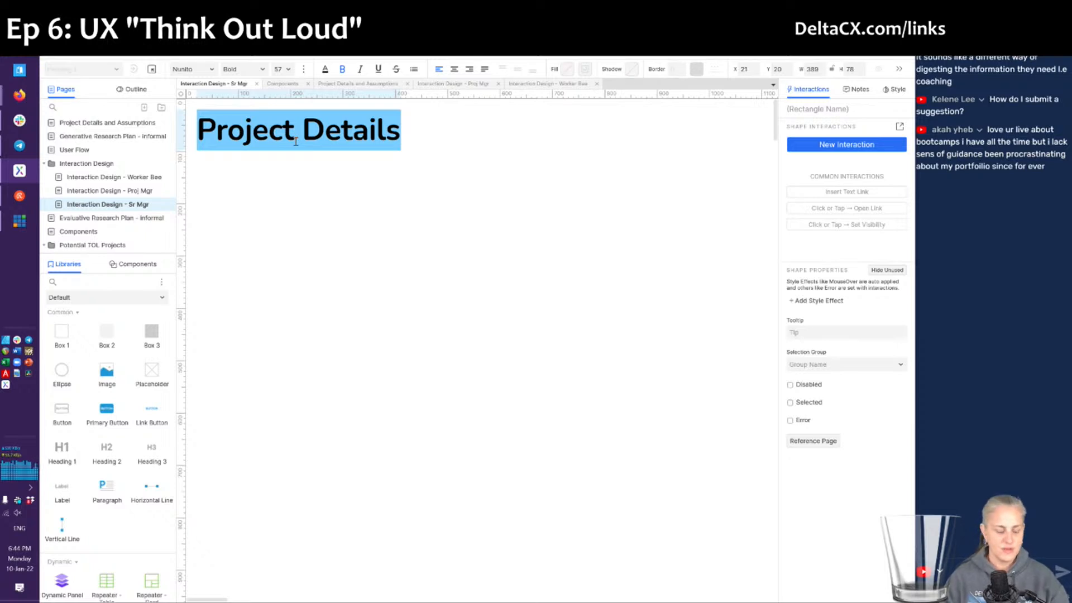
{"action": "type", "text": "Dashboard"}
{"action": "key", "text": "Escape"}
{"action": "left_click", "coordinate": [343, 212]}
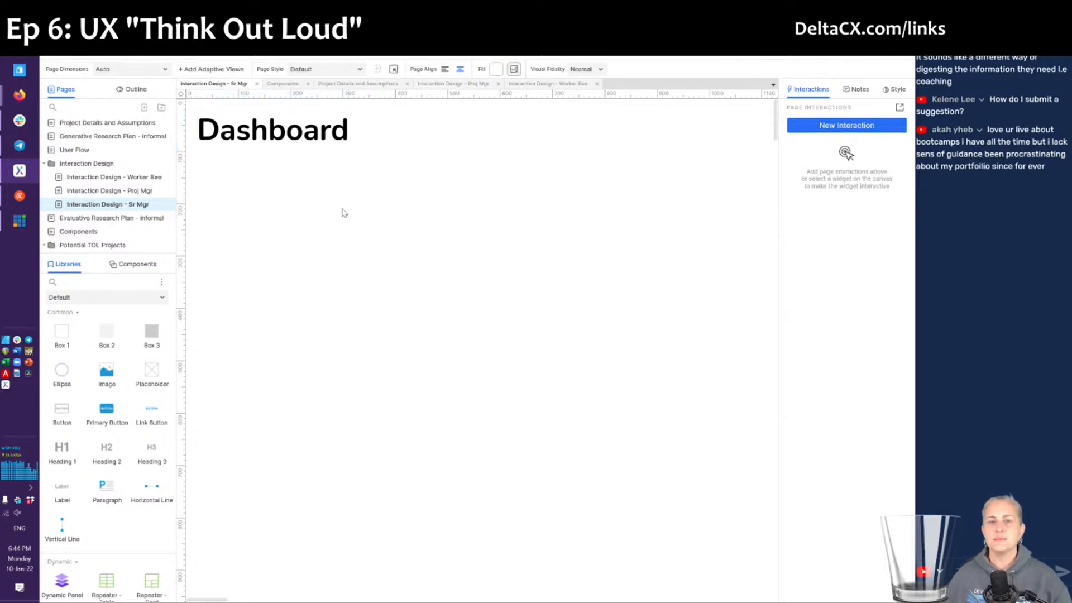
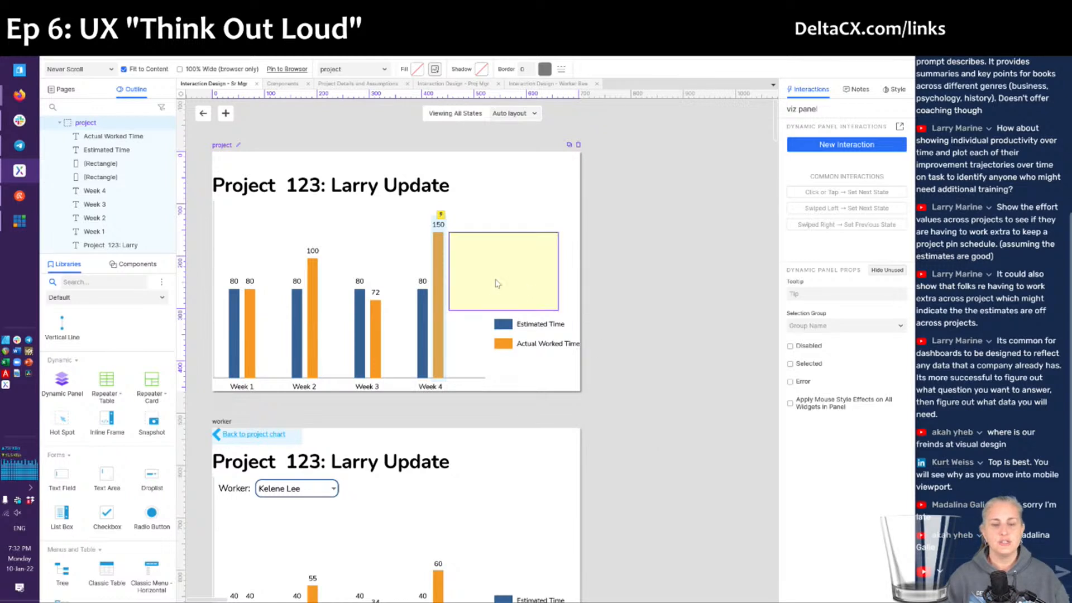
- Widen the speech bubble in State 1 of the hours detail panel to about 250 px, extending its right side
{"action": "left_click", "coordinate": [487, 285]}
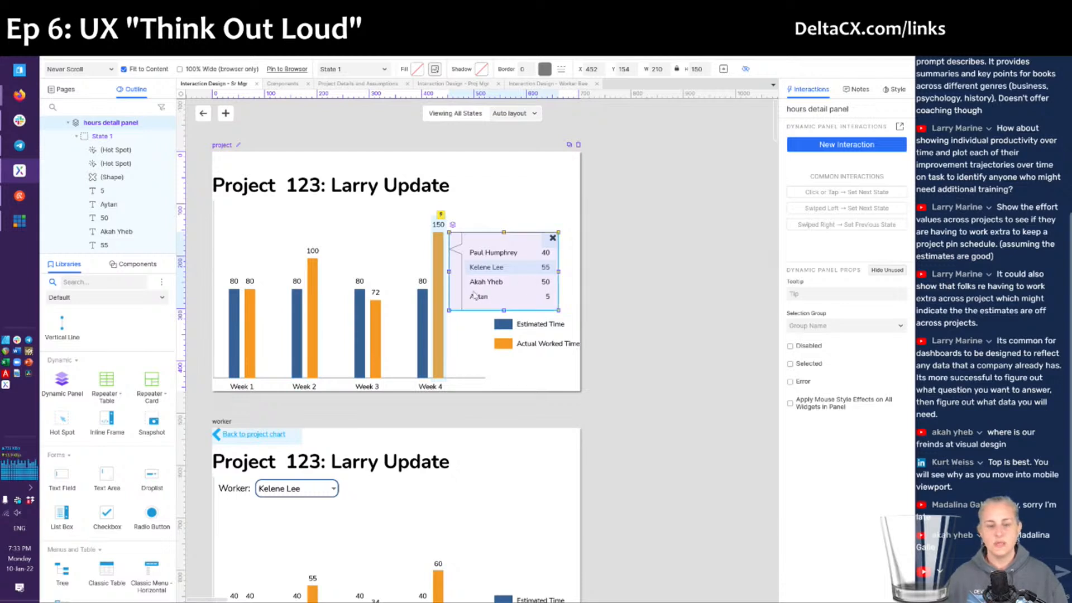
{"action": "double_click", "coordinate": [513, 282]}
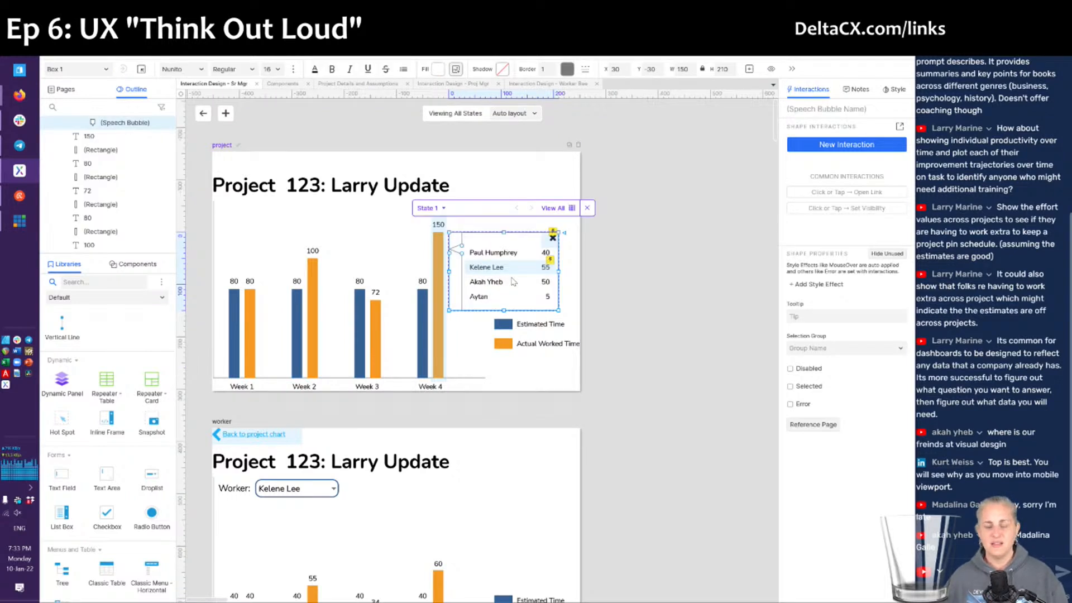
{"action": "left_click", "coordinate": [531, 268]}
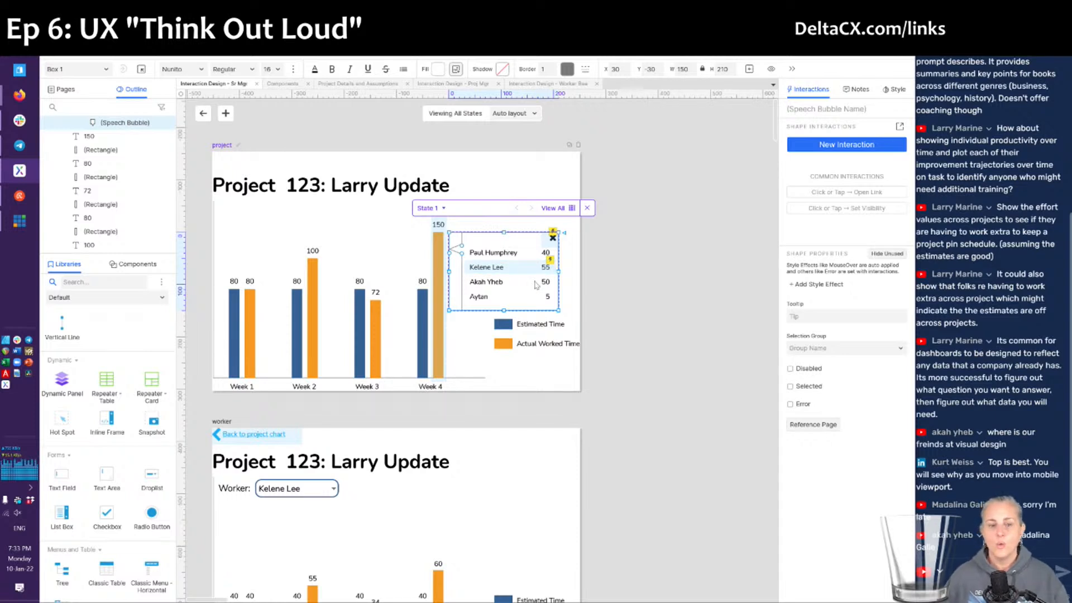
{"action": "left_click", "coordinate": [558, 209]}
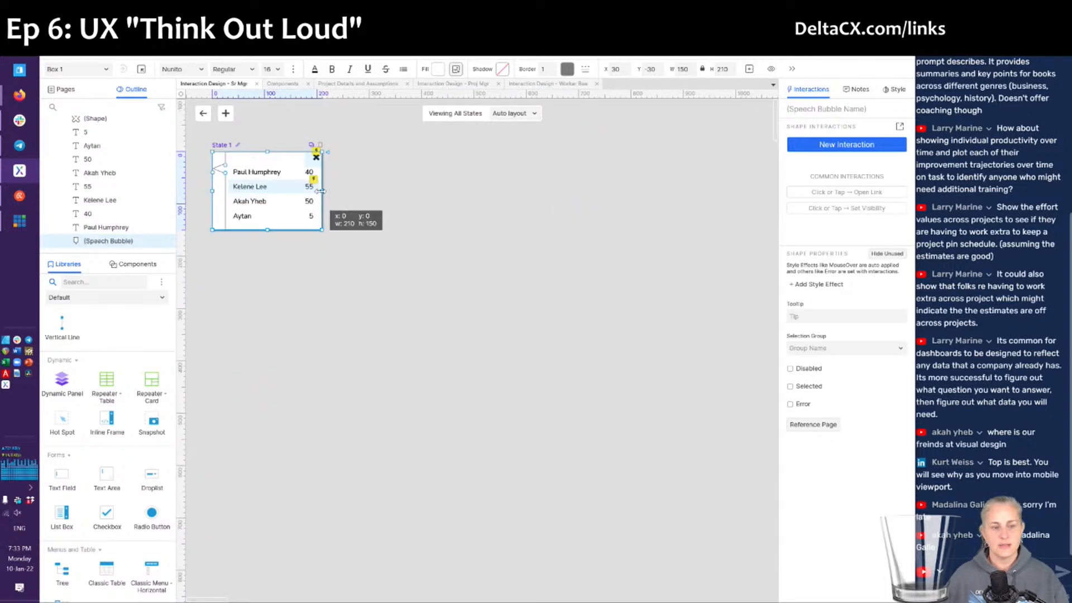
{"action": "left_click_drag", "start_coordinate": [322, 191], "coordinate": [343, 195]}
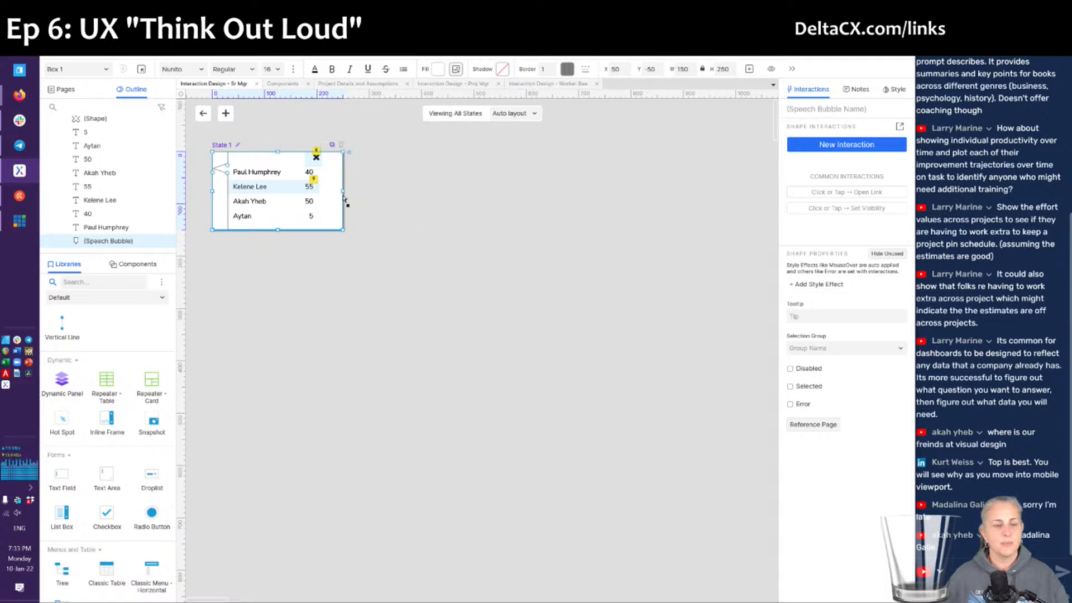
{"action": "double_click", "coordinate": [283, 140]}
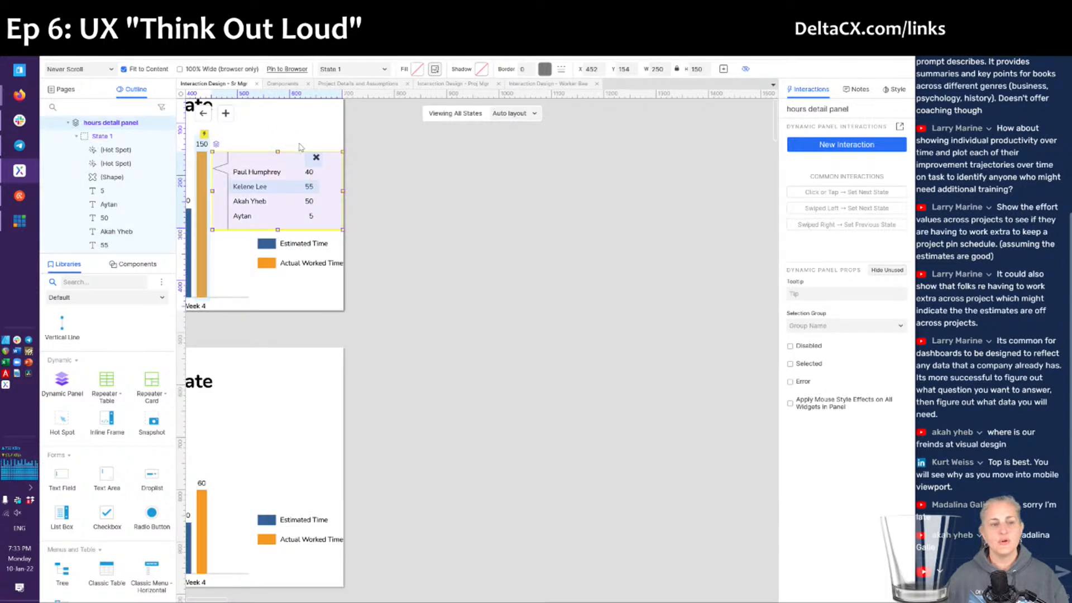
- Move the close icon and its hot spot together to the upper-right corner of the widened speech bubble, at X 216
{"action": "double_click", "coordinate": [315, 160]}
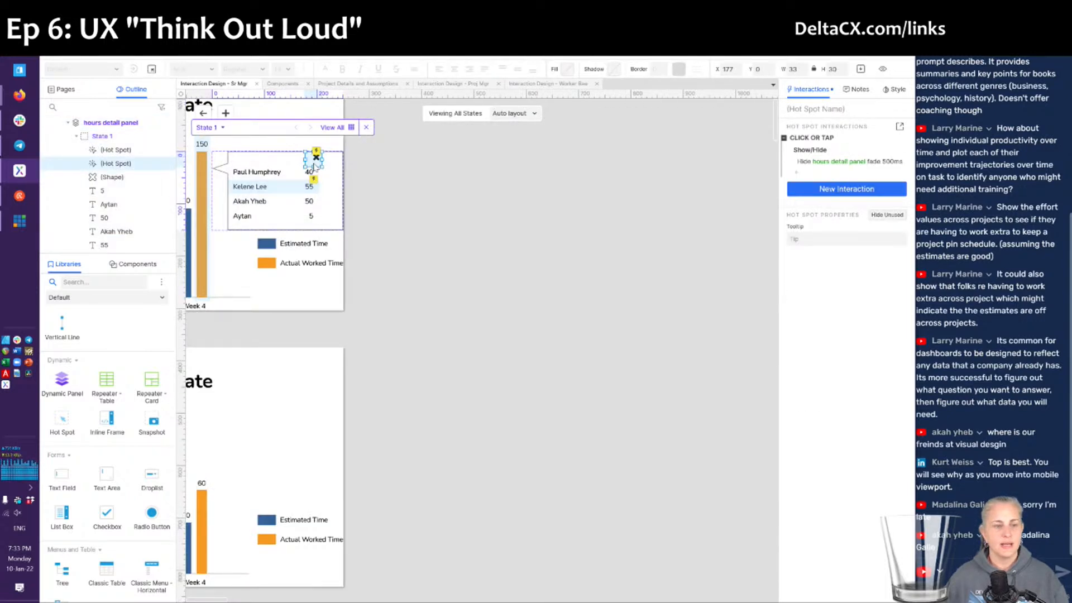
{"action": "left_click_drag", "start_coordinate": [314, 144], "coordinate": [321, 170]}
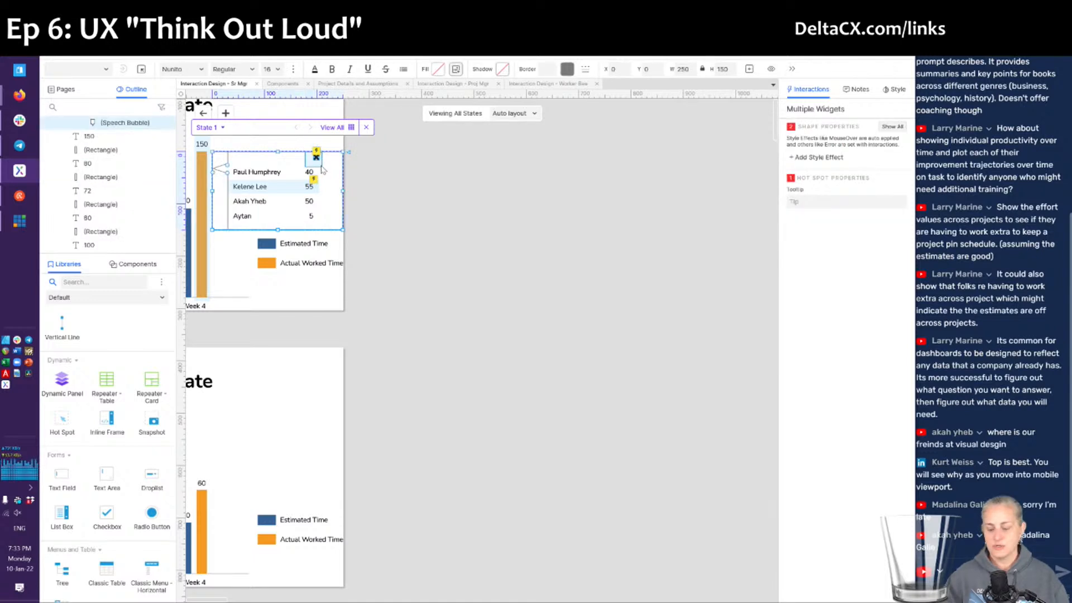
{"action": "left_click", "coordinate": [324, 184], "text": "shift"}
{"action": "key", "text": "Right"}
{"action": "key", "text": "Right"}
{"action": "key", "text": "Right"}
{"action": "key", "text": "Right"}
{"action": "key", "text": "Right"}
{"action": "key", "text": "Right"}
{"action": "key", "text": "Right"}
{"action": "key", "text": "Right"}
{"action": "key", "text": "Right"}
{"action": "key", "text": "Right"}
{"action": "key", "text": "Right"}
{"action": "key", "text": "Right"}
{"action": "key", "text": "Right"}
{"action": "key", "text": "Right"}
{"action": "key", "text": "Right"}
{"action": "key", "text": "Right"}
{"action": "key", "text": "Right"}
{"action": "key", "text": "Right"}
{"action": "key", "text": "Right"}
{"action": "key", "text": "Right"}
{"action": "key", "text": "Right"}
{"action": "key", "text": "Right"}
{"action": "key", "text": "Right"}
{"action": "key", "text": "Right"}
{"action": "key", "text": "Right"}
{"action": "key", "text": "Right"}
{"action": "key", "text": "Right"}
{"action": "key", "text": "Right"}
{"action": "key", "text": "Right"}
{"action": "key", "text": "Right"}
{"action": "key", "text": "Right"}
{"action": "key", "text": "Right"}
{"action": "key", "text": "Right"}
{"action": "key", "text": "Right"}
{"action": "key", "text": "Right"}
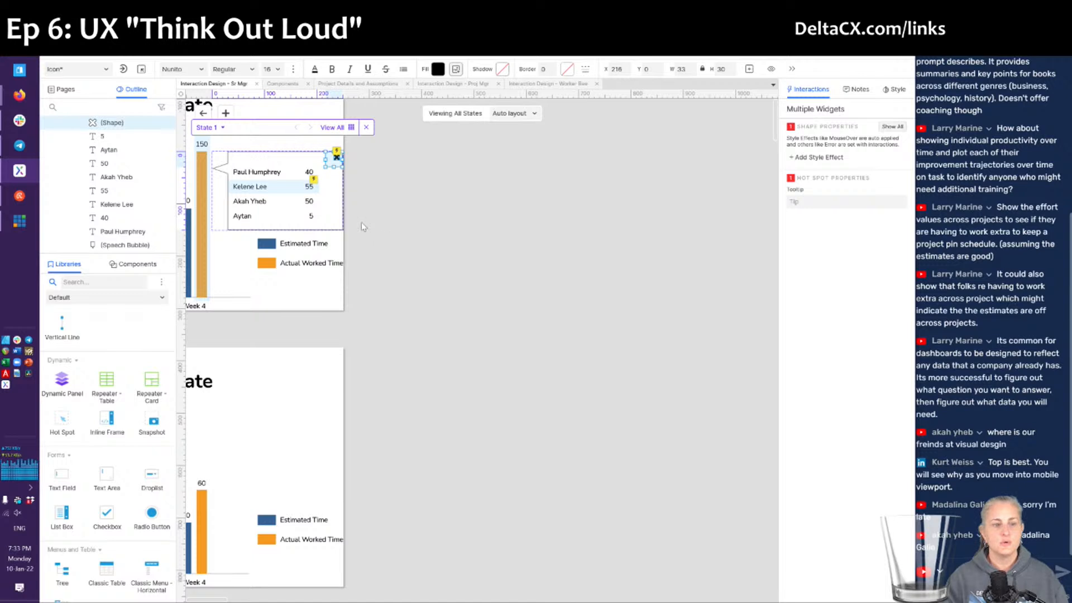
{"action": "left_click", "coordinate": [361, 222]}
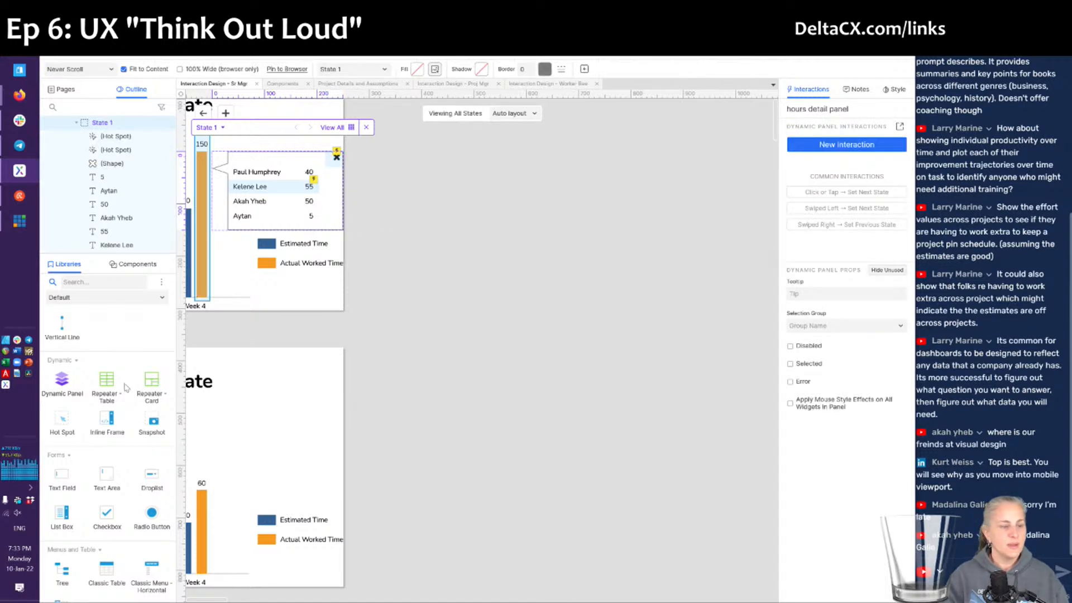
- Duplicate the first worker's name label, place the copy above the hours column at about X 142, Y 11, and change its text to "Est."
{"action": "left_click", "coordinate": [273, 175]}
{"action": "key", "text": "ctrl+d"}
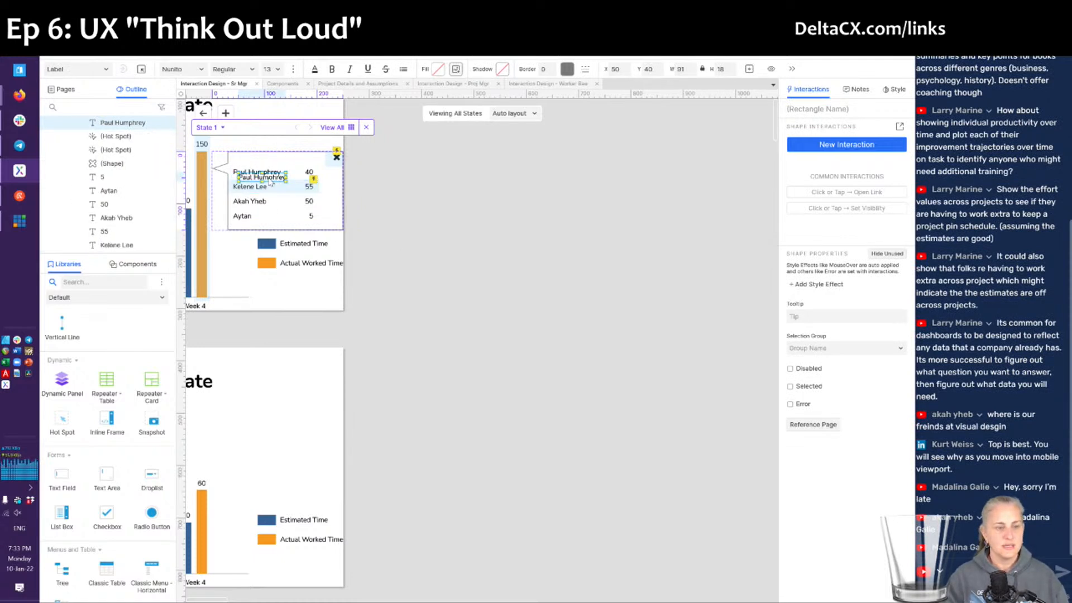
{"action": "left_click_drag", "start_coordinate": [270, 180], "coordinate": [320, 165]}
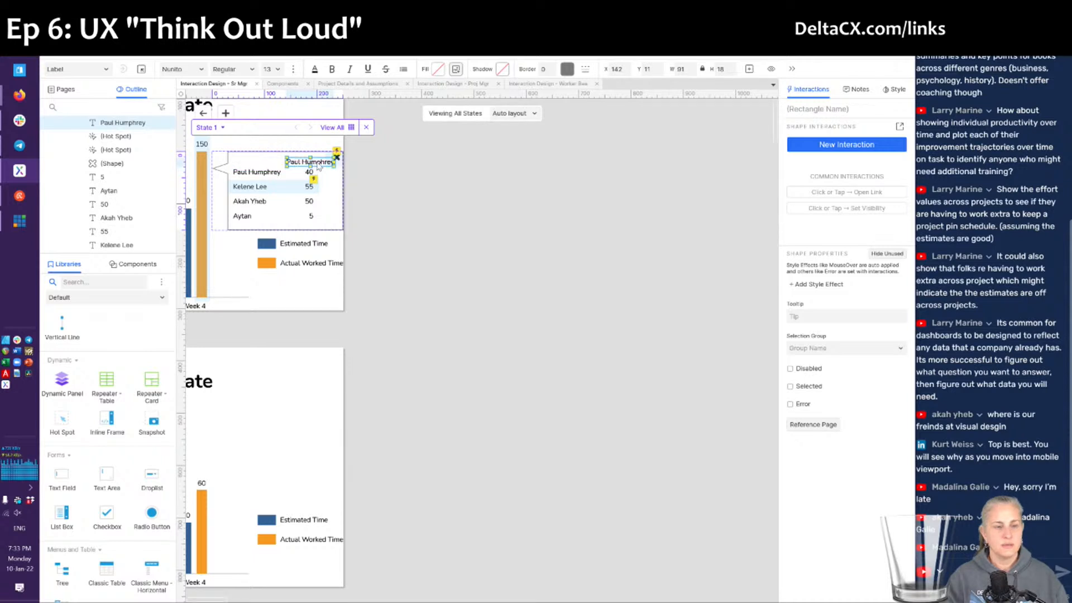
{"action": "double_click", "coordinate": [317, 162]}
{"action": "type", "text": "Est."}
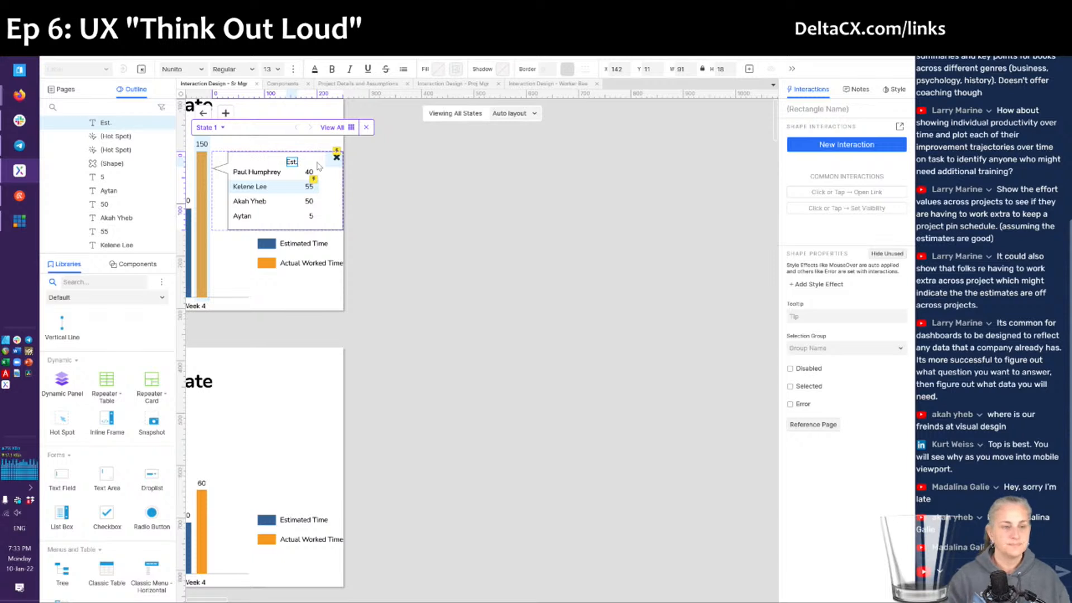
- Move the "Est." label directly above the hours column in the speech bubble, at X 176, Y 10
{"action": "left_click", "coordinate": [323, 166]}
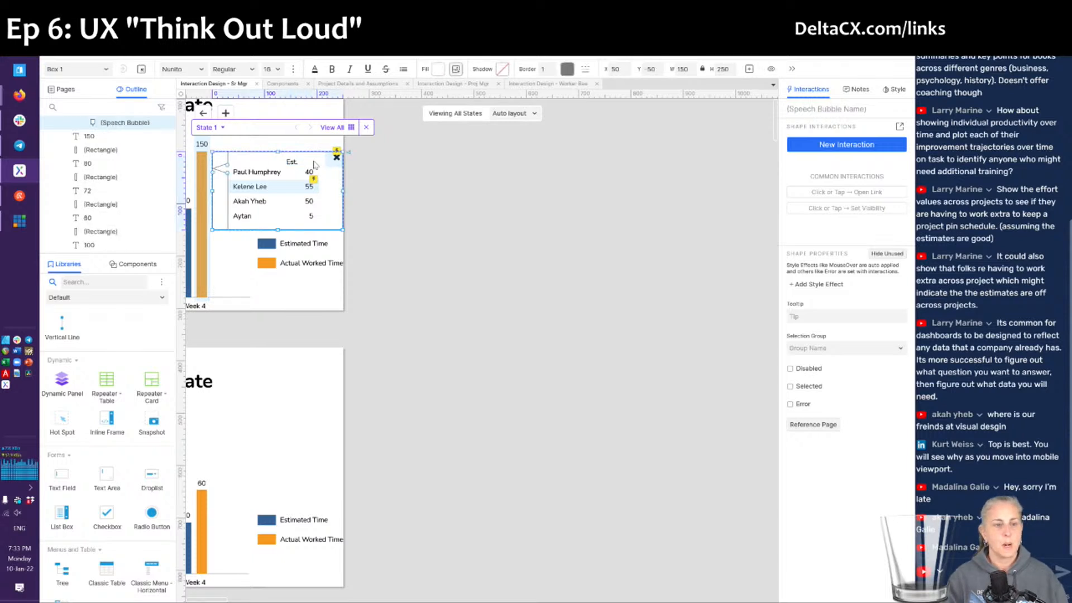
{"action": "mouse_move", "coordinate": [294, 166]}
{"action": "left_mouse_down"}
{"action": "mouse_move", "coordinate": [312, 162]}
{"action": "mouse_move", "coordinate": [297, 162]}
{"action": "left_mouse_up"}
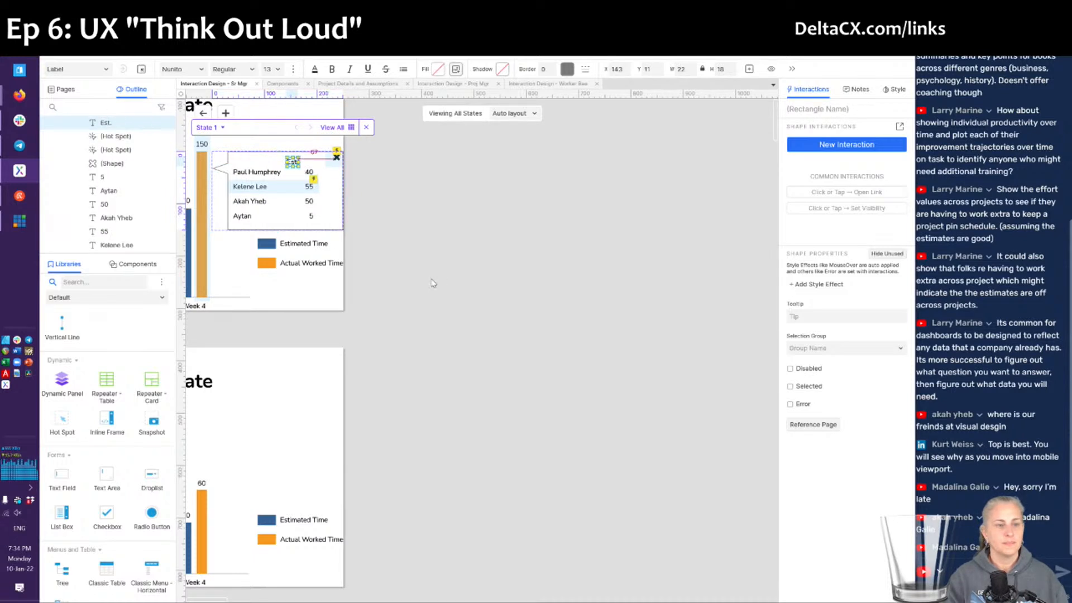
{"action": "key", "text": "Right"}
{"action": "key", "text": "Right"}
{"action": "key", "text": "Right"}
{"action": "key", "text": "Right"}
{"action": "key", "text": "Right"}
{"action": "key", "text": "Right"}
{"action": "key", "text": "Right"}
{"action": "key", "text": "Right"}
{"action": "key", "text": "Right"}
{"action": "key", "text": "Right"}
{"action": "key", "text": "Right"}
{"action": "key", "text": "Right"}
{"action": "key", "text": "Right"}
{"action": "key", "text": "Right"}
{"action": "key", "text": "Right"}
{"action": "key", "text": "Right"}
{"action": "key", "text": "Right"}
{"action": "key", "text": "Right"}
{"action": "key", "text": "Right"}
{"action": "key", "text": "Right"}
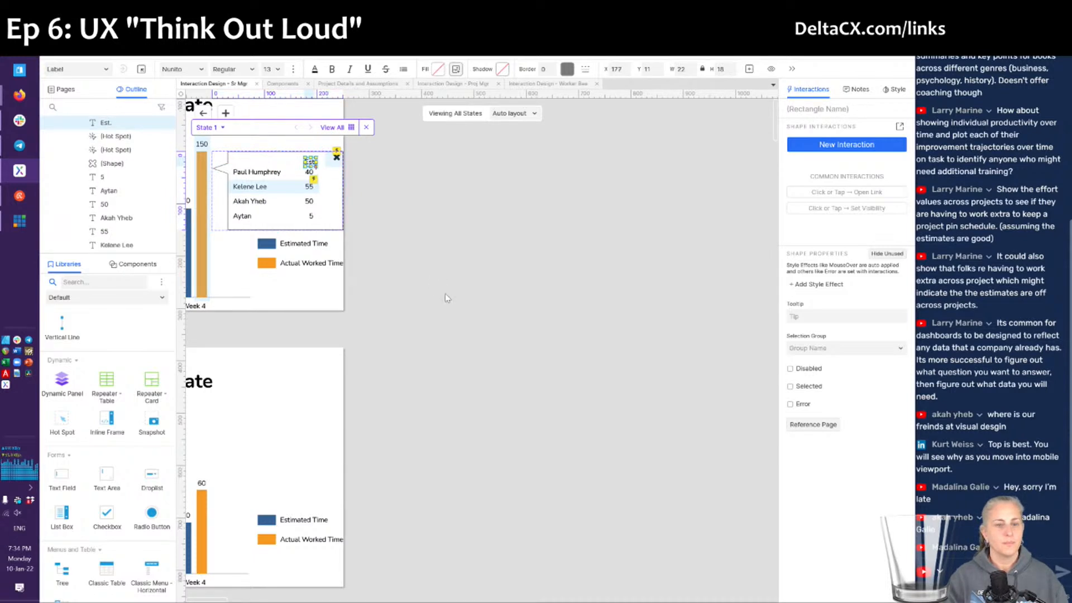
{"action": "key", "text": "Up"}
{"action": "key", "text": "Left"}
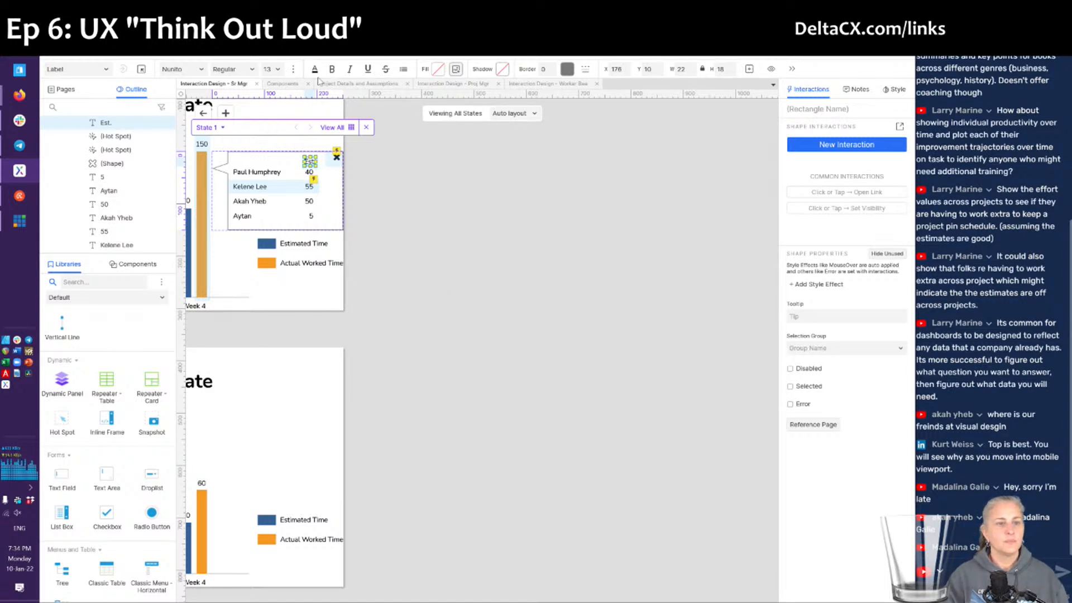
{"action": "left_click", "coordinate": [417, 171]}
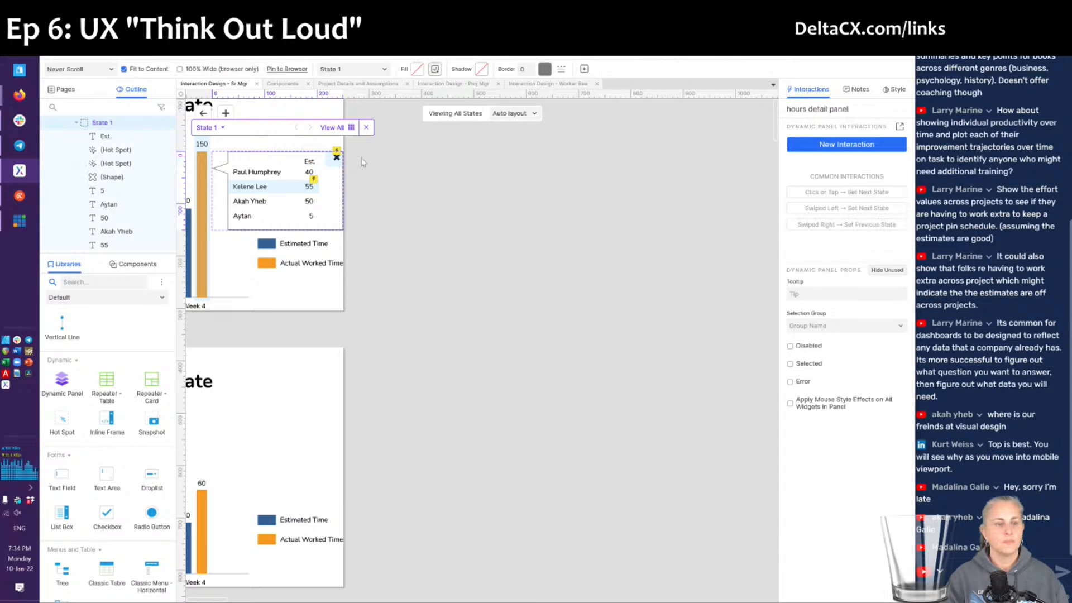
- Center-align the text of the "Est." label
{"action": "left_click", "coordinate": [309, 163]}
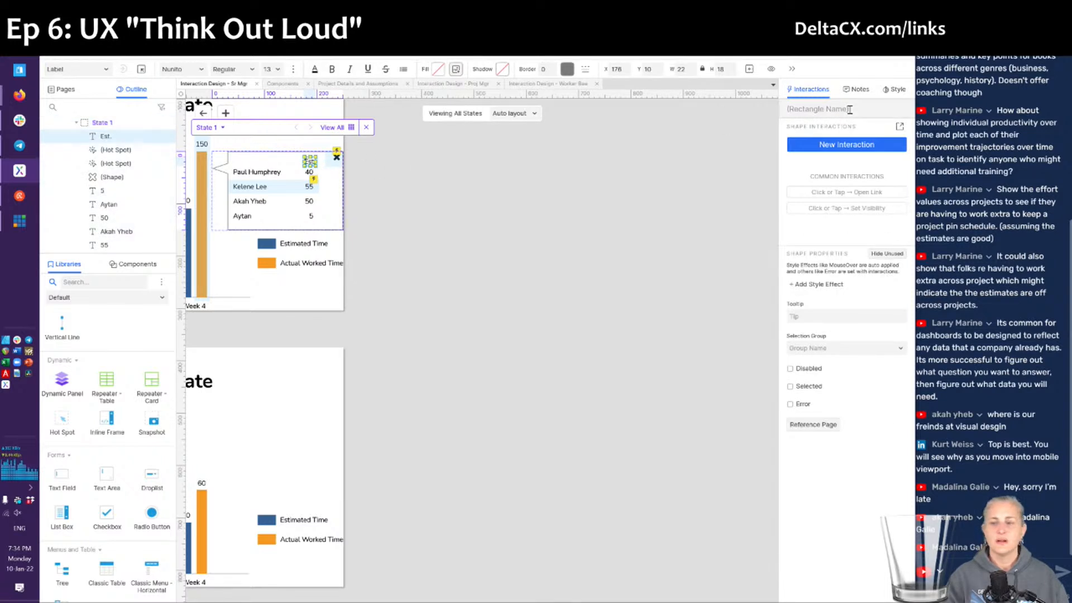
{"action": "left_click", "coordinate": [895, 90]}
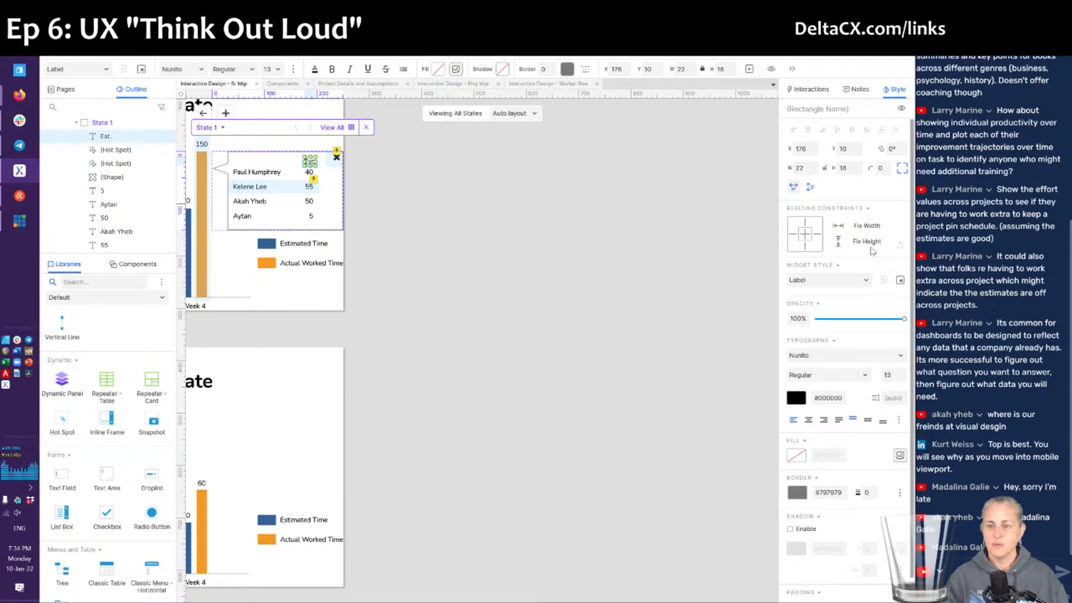
{"action": "left_click", "coordinate": [809, 421]}
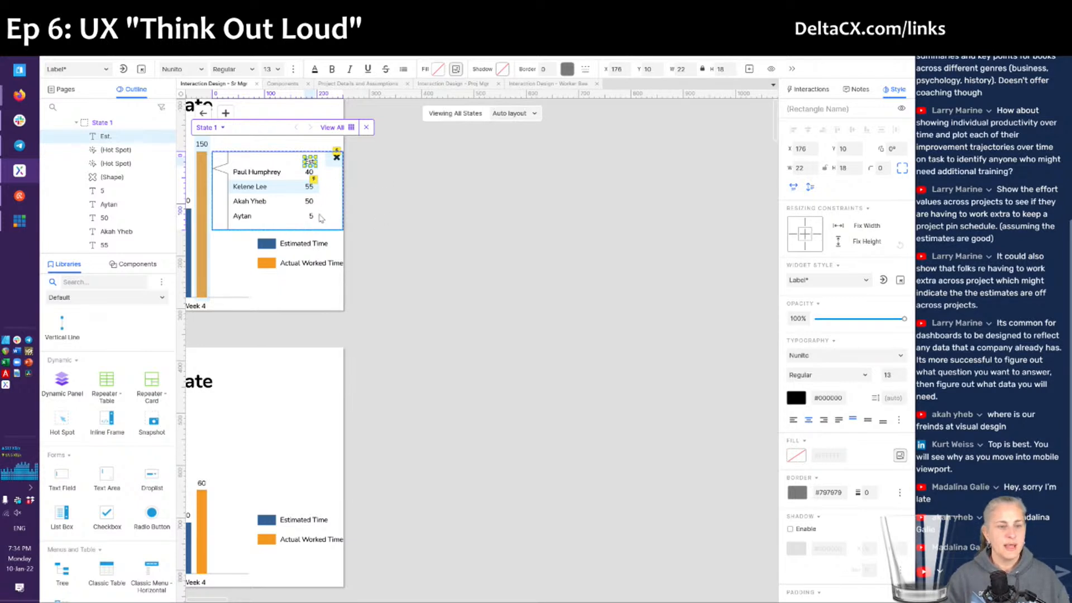
- Duplicate the "Est." heading with its four hour values and place the copy as a second column at X 215, Y 10
{"action": "left_click", "coordinate": [313, 188]}
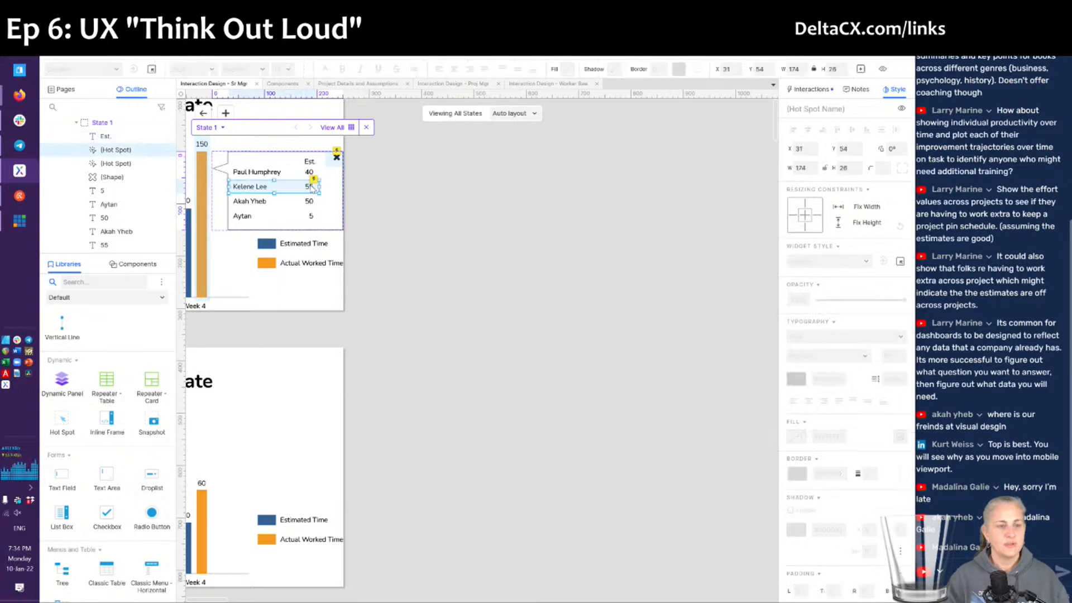
{"action": "left_click", "coordinate": [311, 187]}
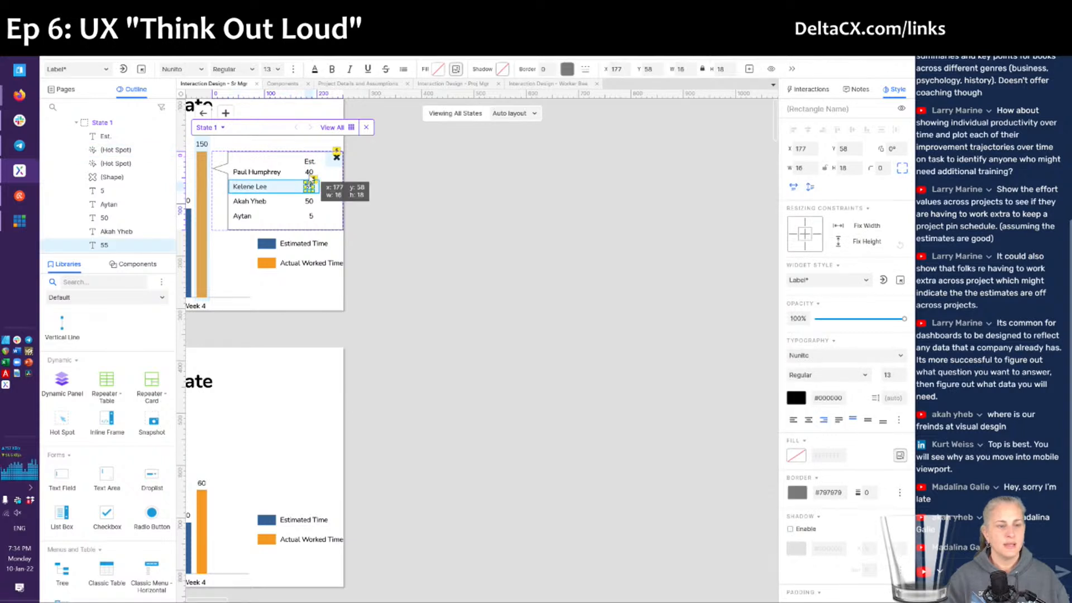
{"action": "left_click", "coordinate": [310, 173], "text": "shift"}
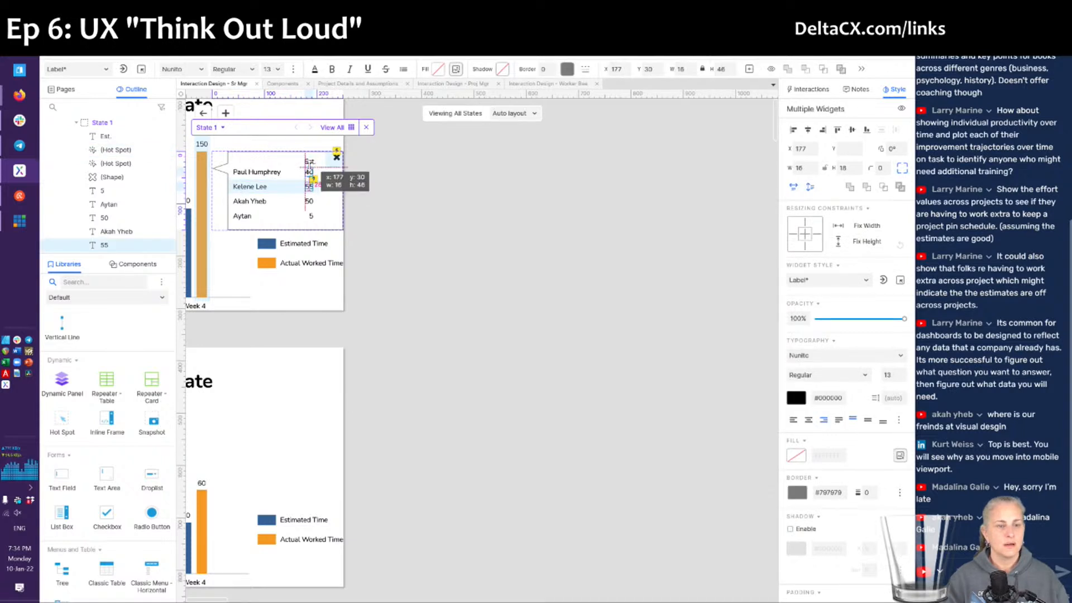
{"action": "left_click", "coordinate": [309, 161], "text": "shift"}
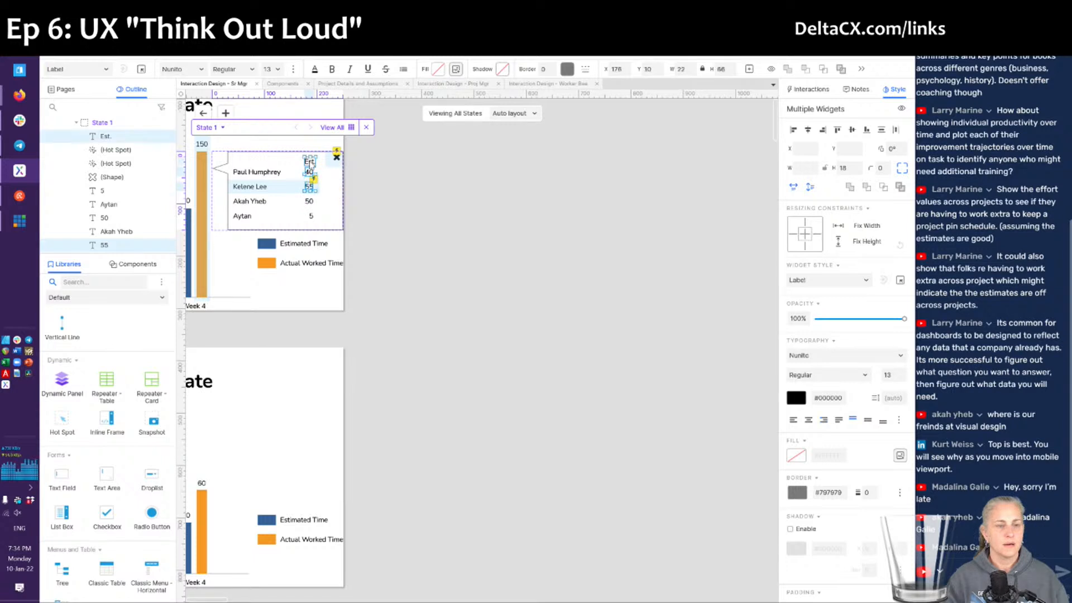
{"action": "left_click", "coordinate": [308, 201], "text": "shift"}
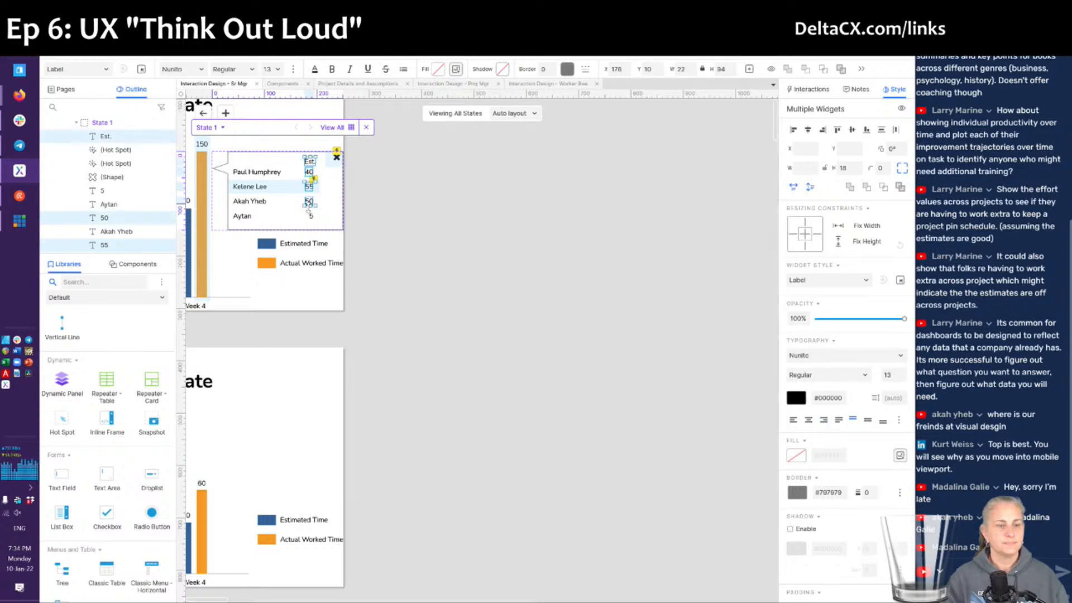
{"action": "left_click", "coordinate": [312, 218], "text": "shift"}
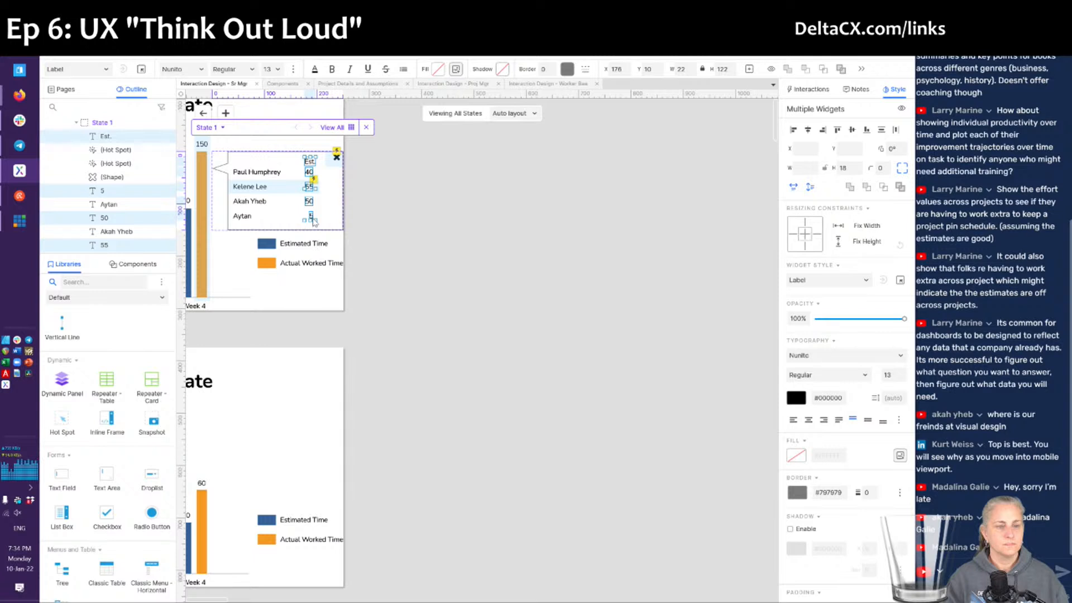
{"action": "key", "text": "ctrl+d"}
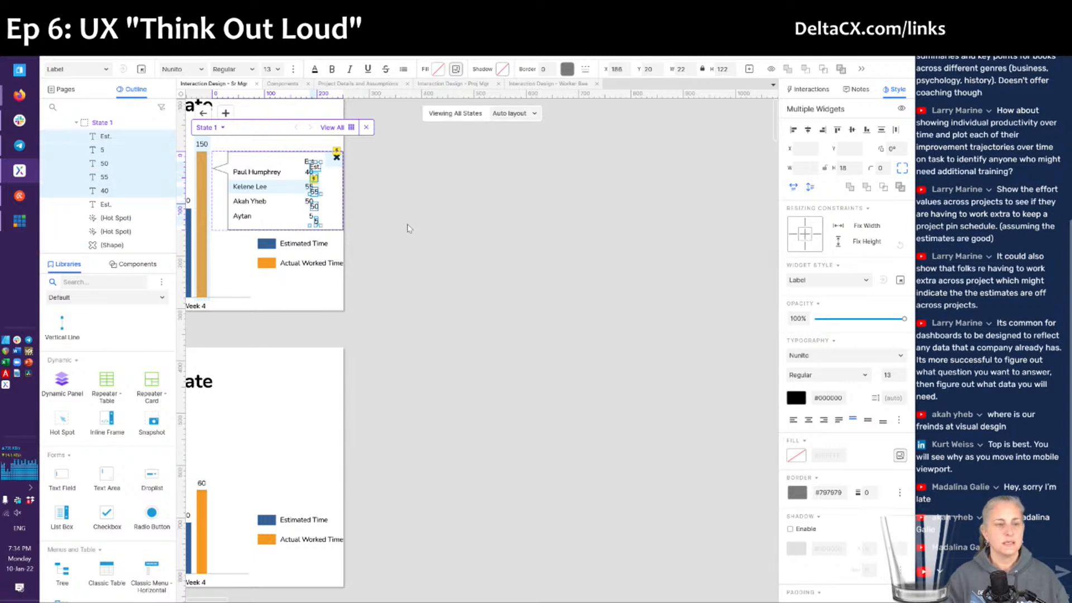
{"action": "key", "text": "Up"}
{"action": "key", "text": "Up"}
{"action": "key", "text": "Up"}
{"action": "key", "text": "Up"}
{"action": "key", "text": "Up"}
{"action": "key", "text": "Up"}
{"action": "key", "text": "Up"}
{"action": "key", "text": "Up"}
{"action": "key", "text": "Up"}
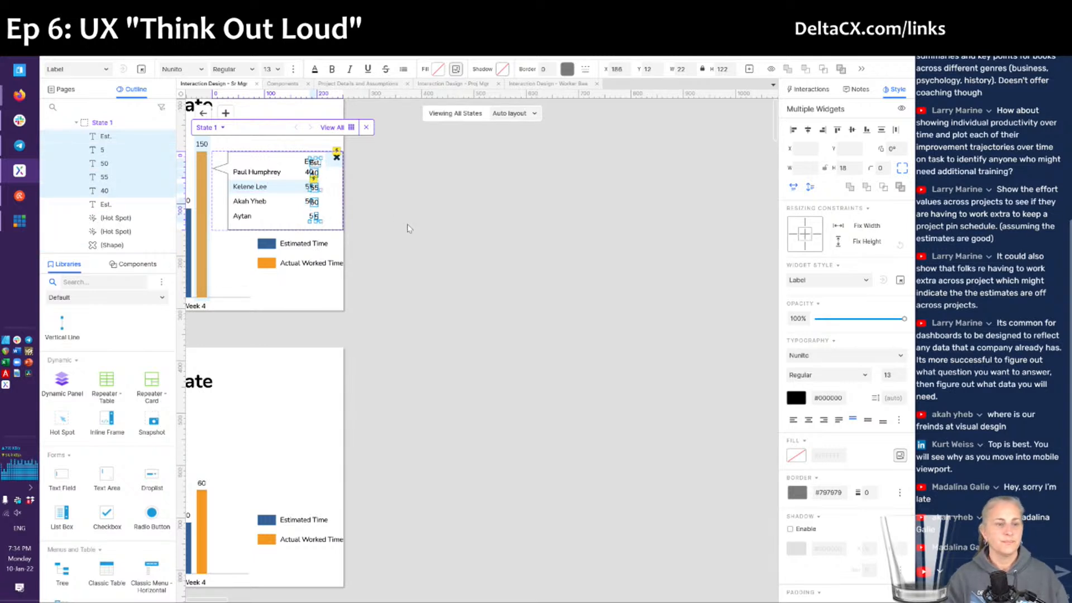
{"action": "key", "text": "Right"}
{"action": "key", "text": "Right"}
{"action": "key", "text": "Right"}
{"action": "key", "text": "Right"}
{"action": "key", "text": "Right"}
{"action": "key", "text": "Right"}
{"action": "key", "text": "Right"}
{"action": "key", "text": "Right"}
{"action": "key", "text": "Right"}
{"action": "key", "text": "Right"}
{"action": "key", "text": "Right"}
{"action": "key", "text": "Right"}
{"action": "key", "text": "Right"}
{"action": "key", "text": "Right"}
{"action": "key", "text": "Right"}
{"action": "key", "text": "Right"}
{"action": "key", "text": "Right"}
{"action": "key", "text": "Right"}
{"action": "key", "text": "Right"}
{"action": "key", "text": "Right"}
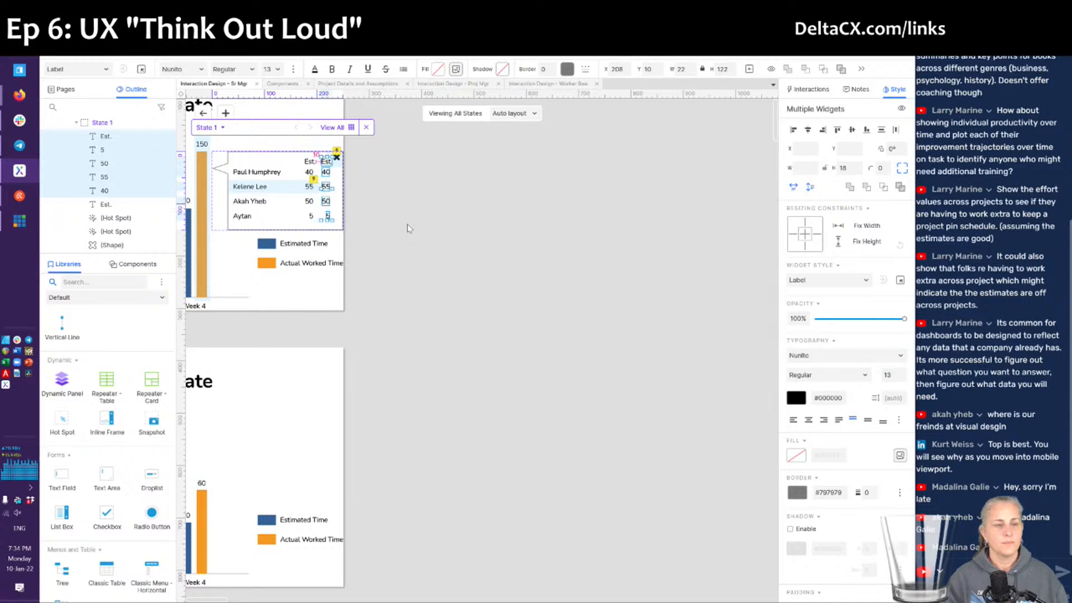
{"action": "key", "text": "Right"}
{"action": "key", "text": "Right"}
{"action": "key", "text": "Right"}
{"action": "key", "text": "Right"}
{"action": "key", "text": "Right"}
{"action": "key", "text": "Right"}
{"action": "key", "text": "Right"}
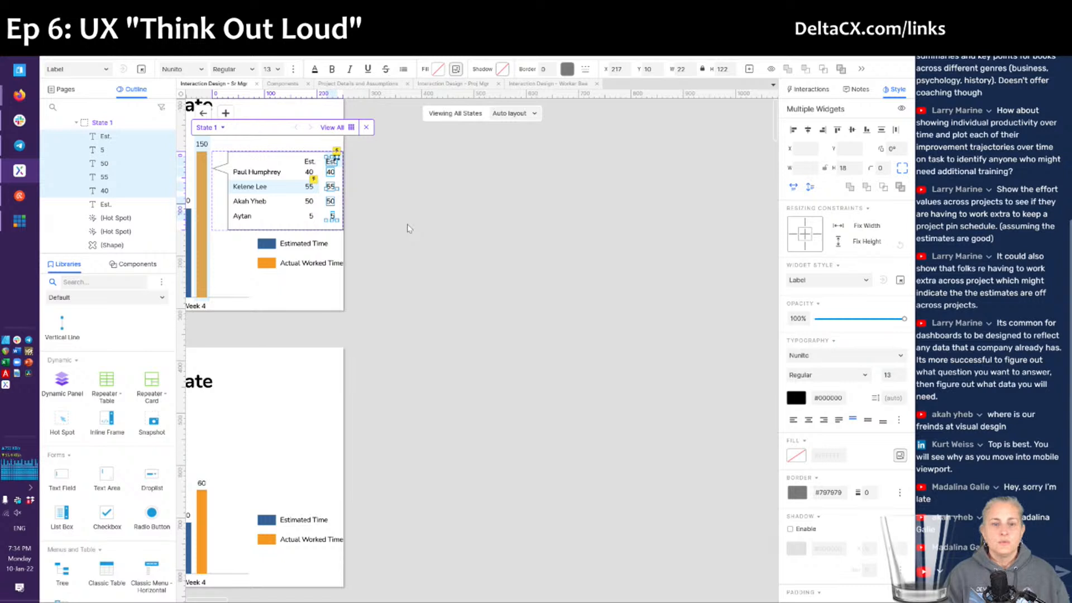
{"action": "key", "text": "Left"}
{"action": "key", "text": "Left"}
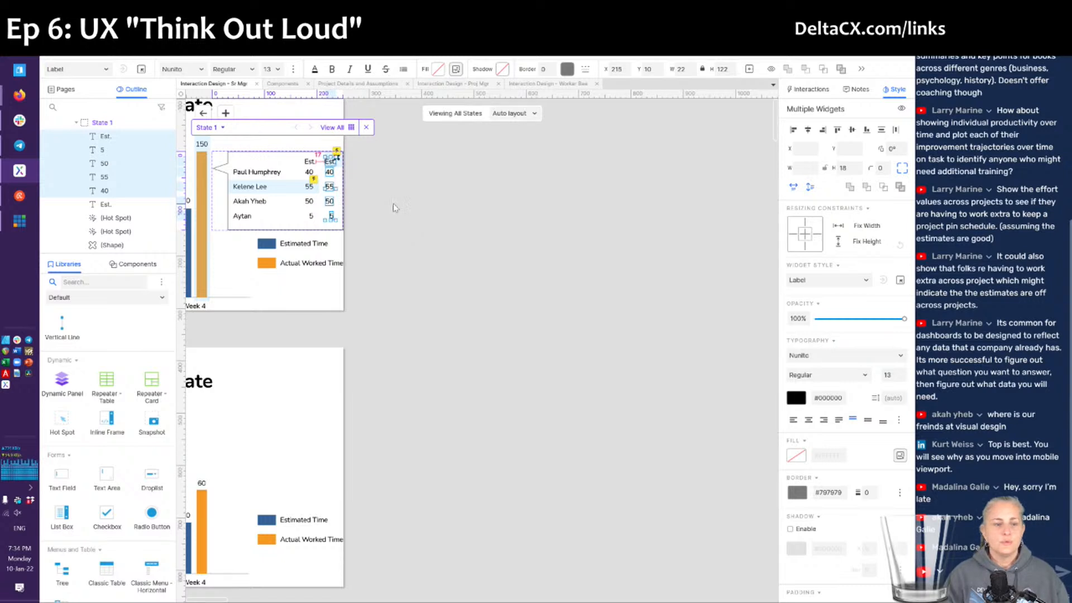
{"action": "left_click", "coordinate": [371, 192]}
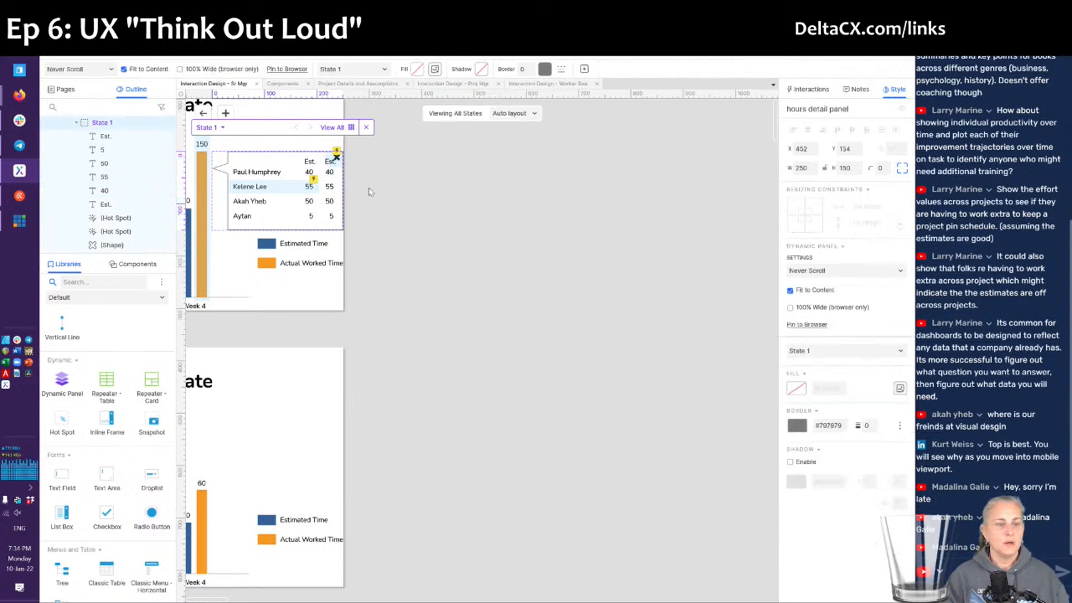
- Change the second hours column's heading to "Worked"
{"action": "double_click", "coordinate": [330, 162]}
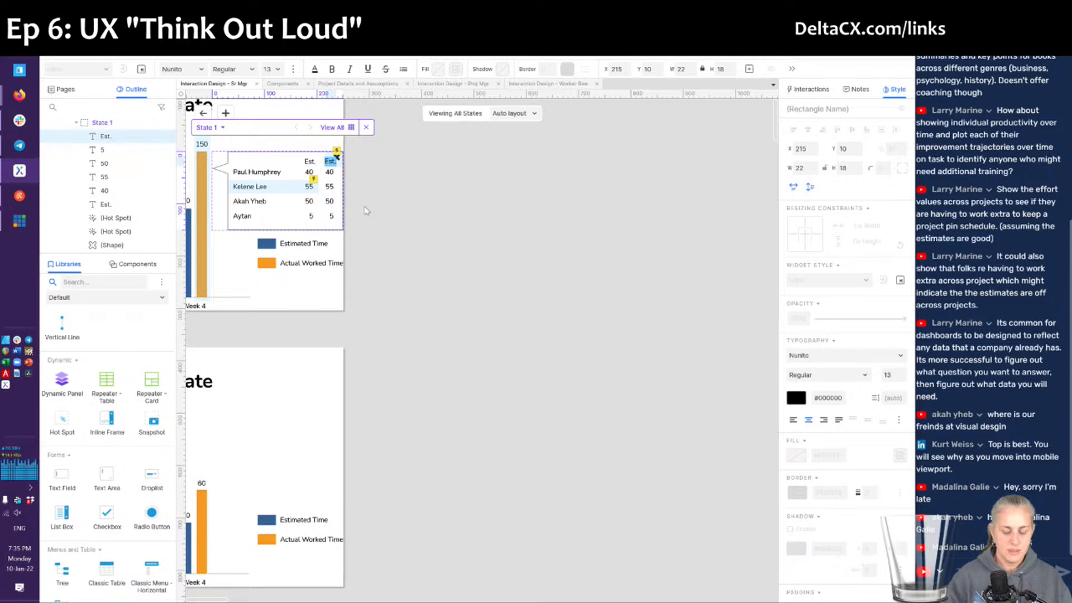
{"action": "type", "text": "Worked"}
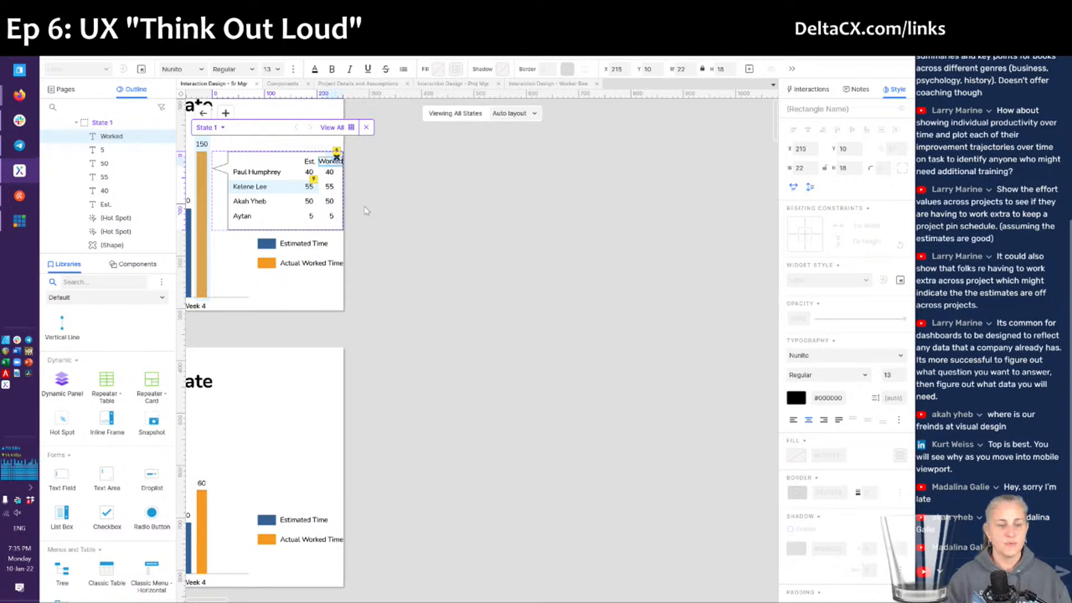
{"action": "left_click", "coordinate": [362, 211]}
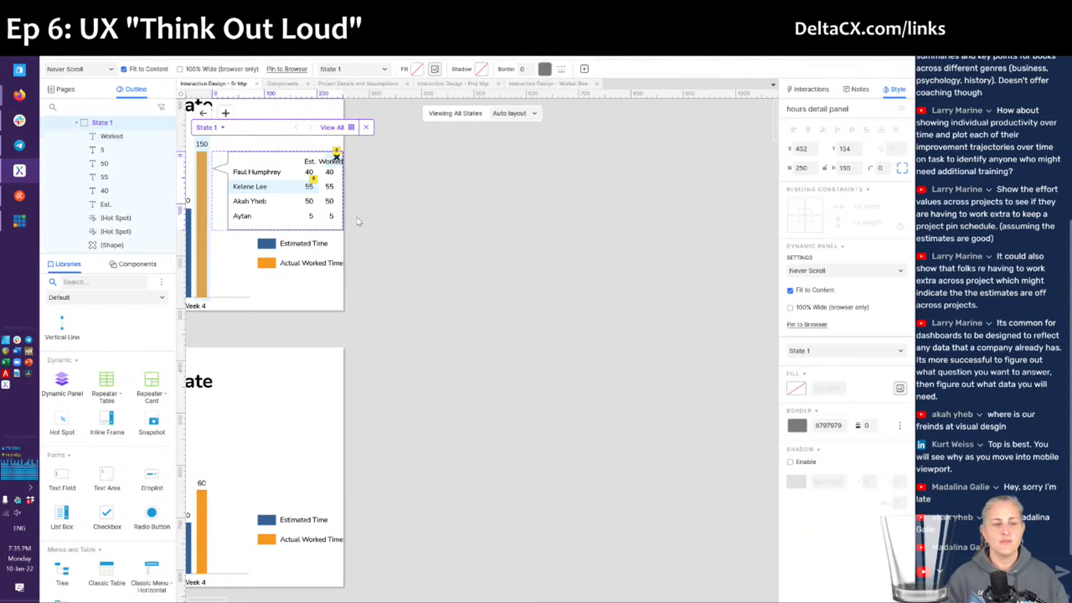
{"action": "left_click_drag", "start_coordinate": [353, 225], "coordinate": [308, 166]}
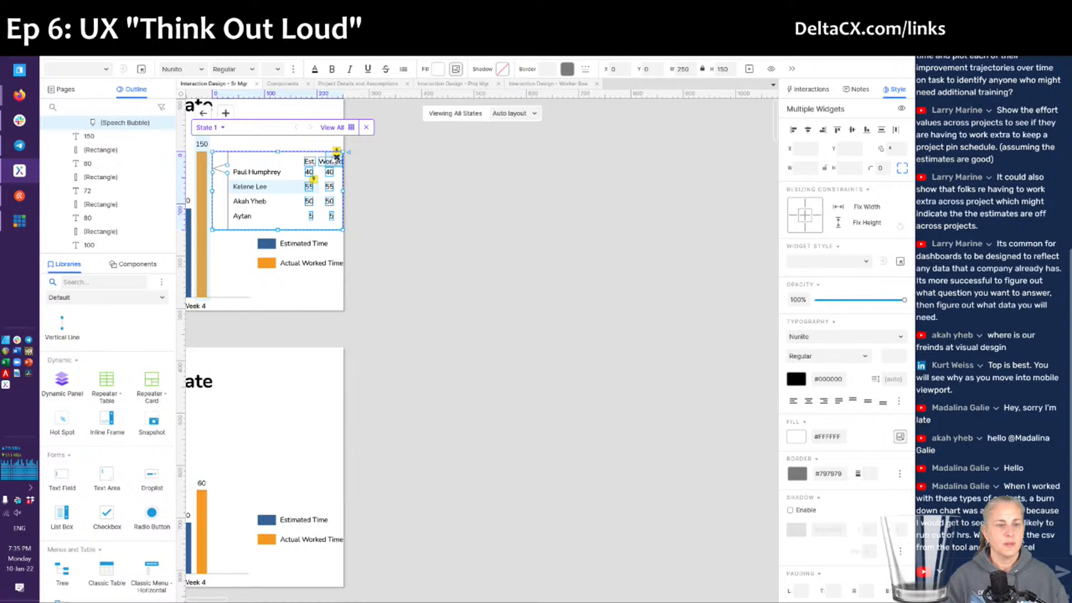
{"action": "left_click", "coordinate": [335, 158], "text": "shift"}
{"action": "key", "text": "Left"}
{"action": "key", "text": "Left"}
{"action": "key", "text": "Left"}
{"action": "key", "text": "Left"}
{"action": "key", "text": "Left"}
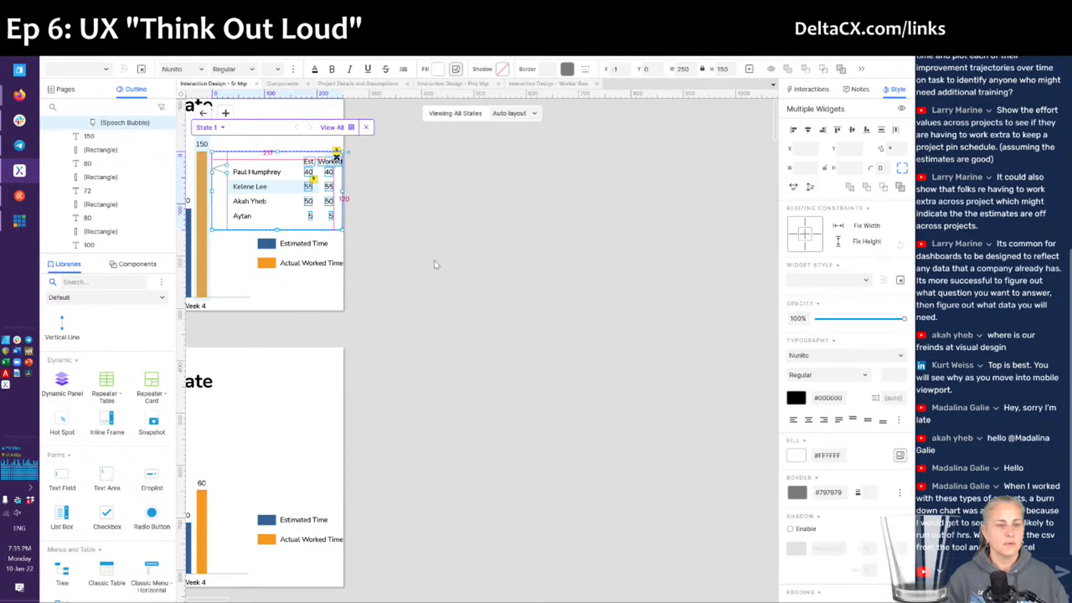
{"action": "key", "text": "Left"}
{"action": "key", "text": "Left"}
{"action": "key", "text": "Left"}
{"action": "key", "text": "Left"}
{"action": "key", "text": "Left"}
{"action": "key", "text": "Left"}
{"action": "key", "text": "Left"}
{"action": "key", "text": "Left"}
{"action": "key", "text": "Left"}
{"action": "key", "text": "Left"}
{"action": "key", "text": "Left"}
{"action": "key", "text": "Left"}
{"action": "key", "text": "Left"}
{"action": "key", "text": "Left"}
{"action": "key", "text": "Left"}
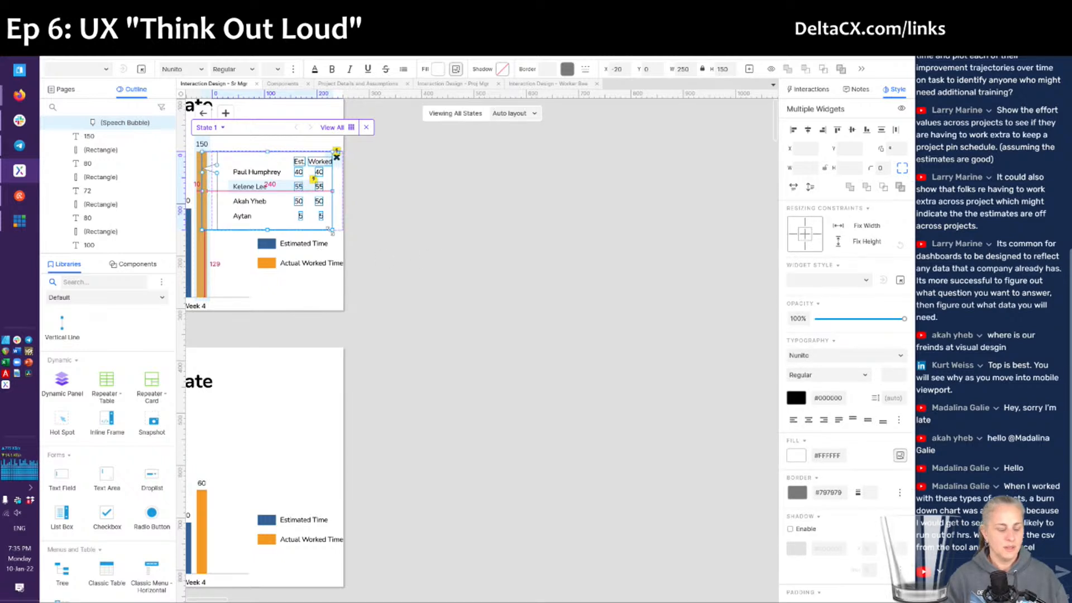
{"action": "key", "text": "ctrl+z"}
- Move the "Est." and "Worked" columns together closer to the worker names, at X 149, Y 10, leaving the speech bubble out of the selection
{"action": "left_click", "coordinate": [282, 223], "text": "shift"}
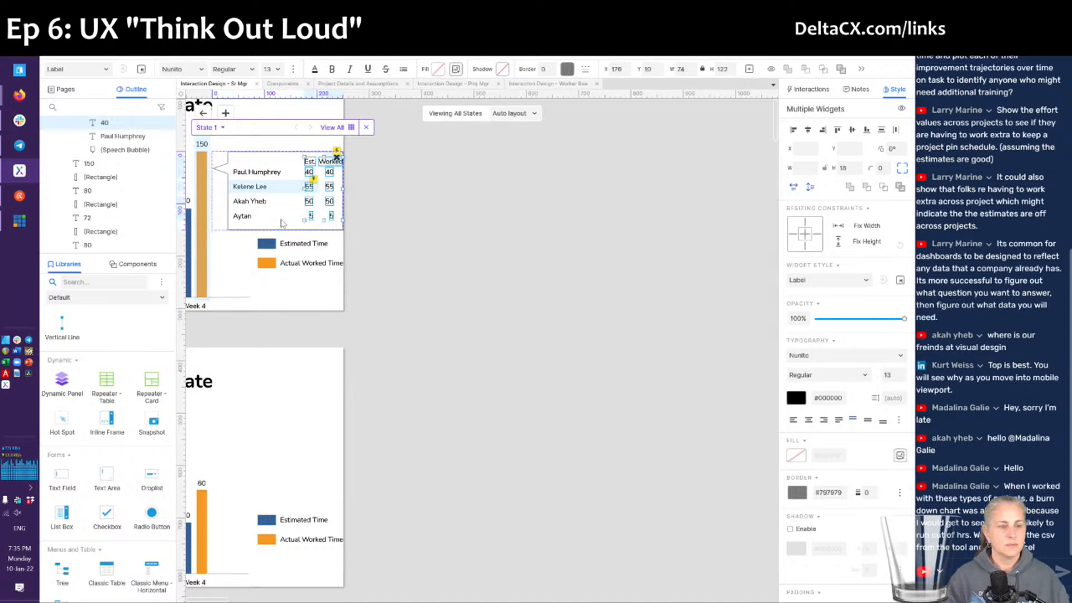
{"action": "key", "text": "Left"}
{"action": "key", "text": "Left"}
{"action": "key", "text": "Left"}
{"action": "key", "text": "Left"}
{"action": "key", "text": "Left"}
{"action": "key", "text": "Left"}
{"action": "key", "text": "Left"}
{"action": "key", "text": "Left"}
{"action": "key", "text": "Left"}
{"action": "key", "text": "Left"}
{"action": "key", "text": "Left"}
{"action": "key", "text": "Left"}
{"action": "key", "text": "Left"}
{"action": "key", "text": "Left"}
{"action": "key", "text": "Left"}
{"action": "key", "text": "Left"}
{"action": "key", "text": "Left"}
{"action": "key", "text": "Left"}
{"action": "key", "text": "Left"}
{"action": "key", "text": "Left"}
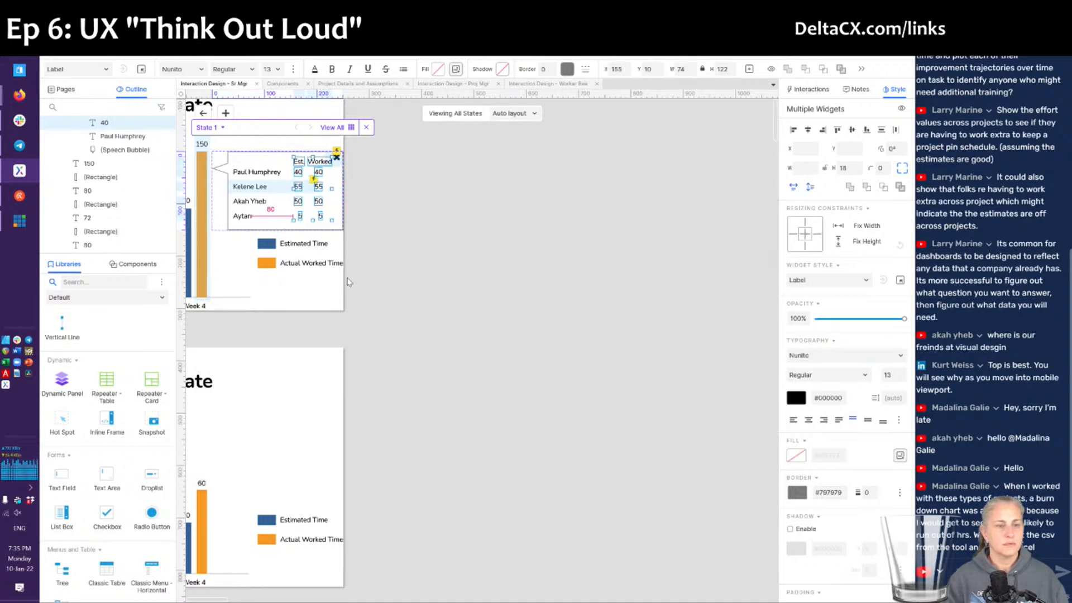
{"action": "key", "text": "Left"}
{"action": "key", "text": "Left"}
{"action": "key", "text": "Left"}
{"action": "key", "text": "Left"}
{"action": "key", "text": "Left"}
{"action": "key", "text": "Left"}
{"action": "key", "text": "Left"}
{"action": "key", "text": "Left"}
{"action": "key", "text": "Left"}
{"action": "key", "text": "Left"}
{"action": "key", "text": "Left"}
{"action": "key", "text": "Left"}
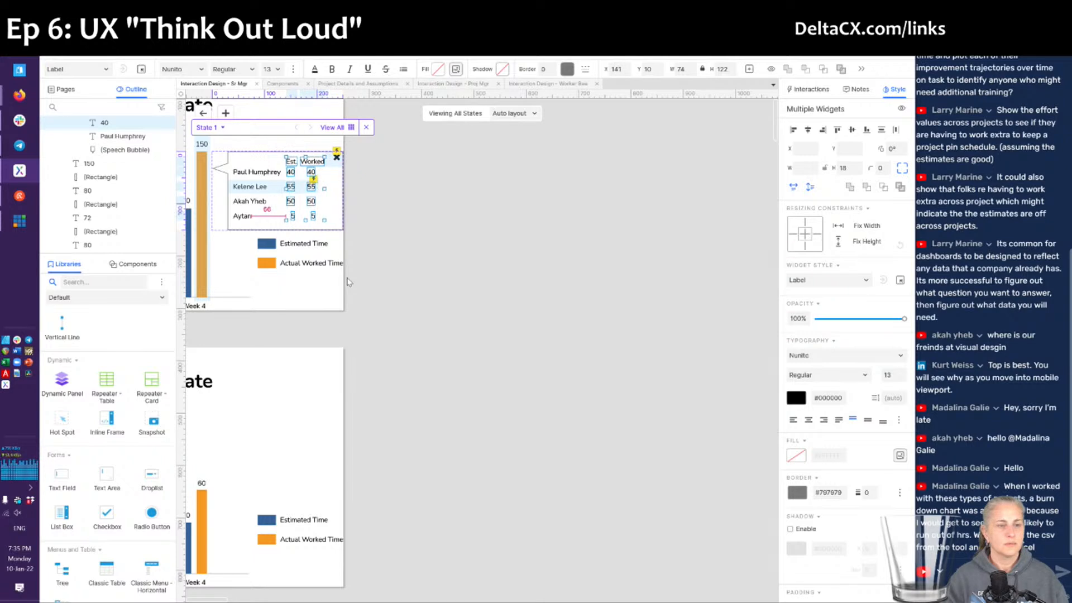
{"action": "key", "text": "Right"}
{"action": "key", "text": "Right"}
{"action": "key", "text": "Right"}
{"action": "key", "text": "Right"}
{"action": "key", "text": "Right"}
{"action": "key", "text": "Right"}
{"action": "key", "text": "Right"}
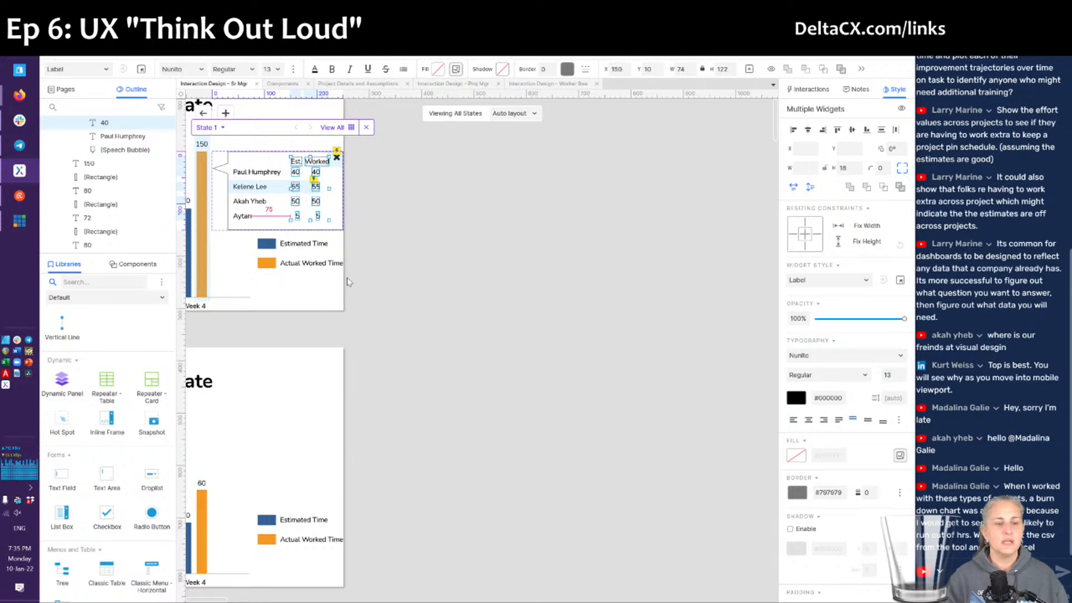
{"action": "key", "text": "Left"}
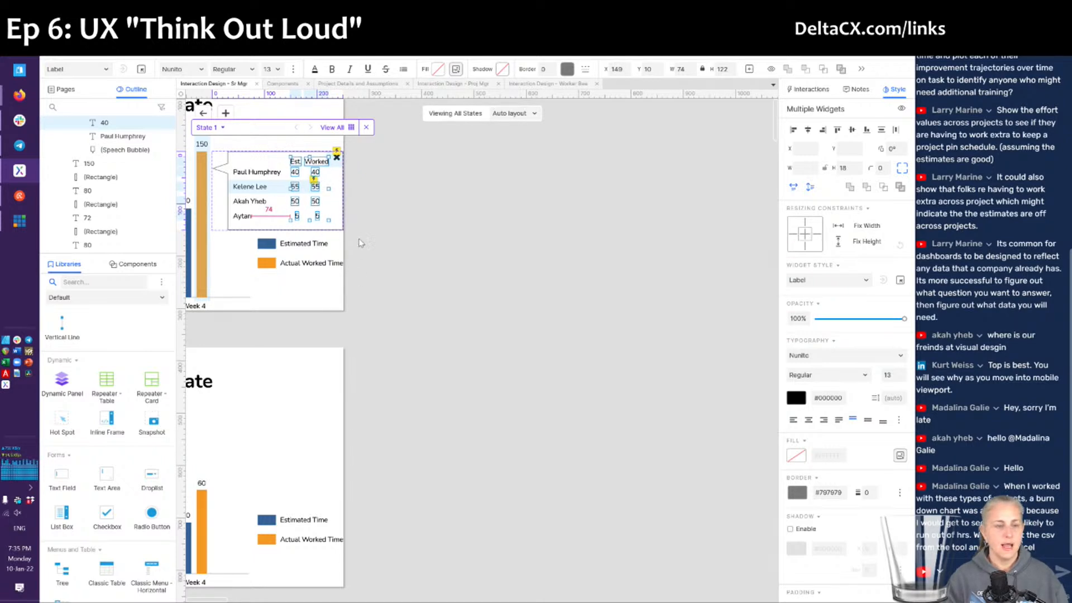
{"action": "key", "text": "Escape"}
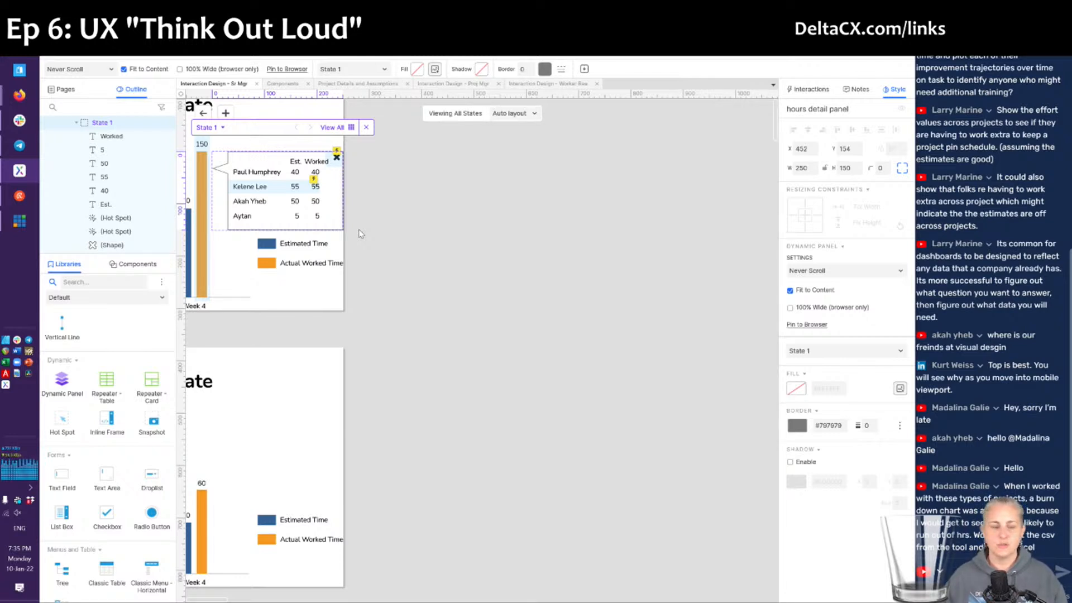
- Set the estimated hours of the second and third workers to 40 each
{"action": "left_click", "coordinate": [296, 192]}
{"action": "left_click", "coordinate": [296, 189]}
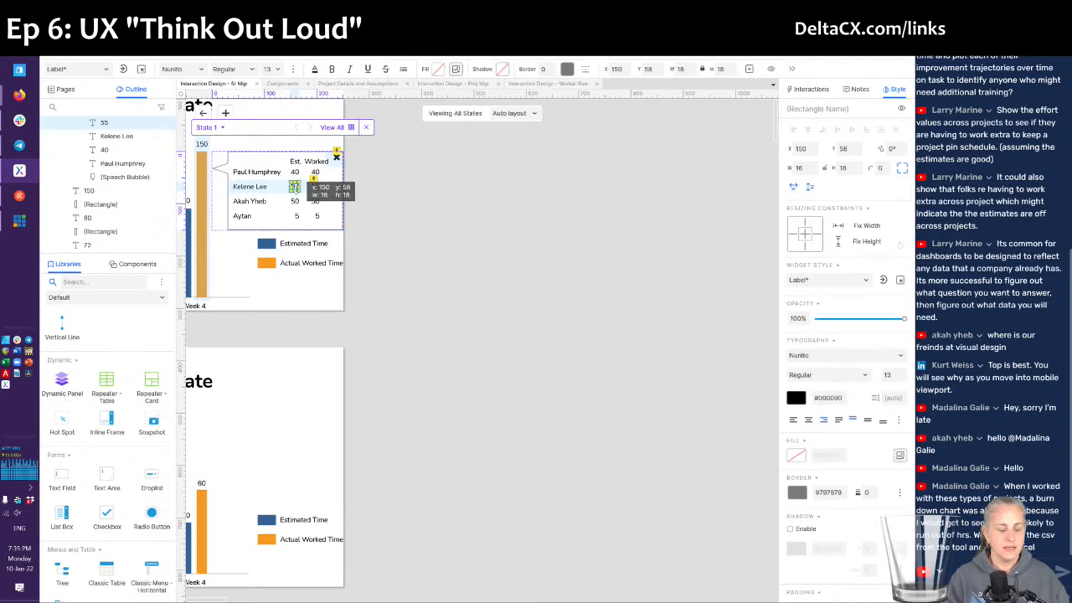
{"action": "type", "text": "40"}
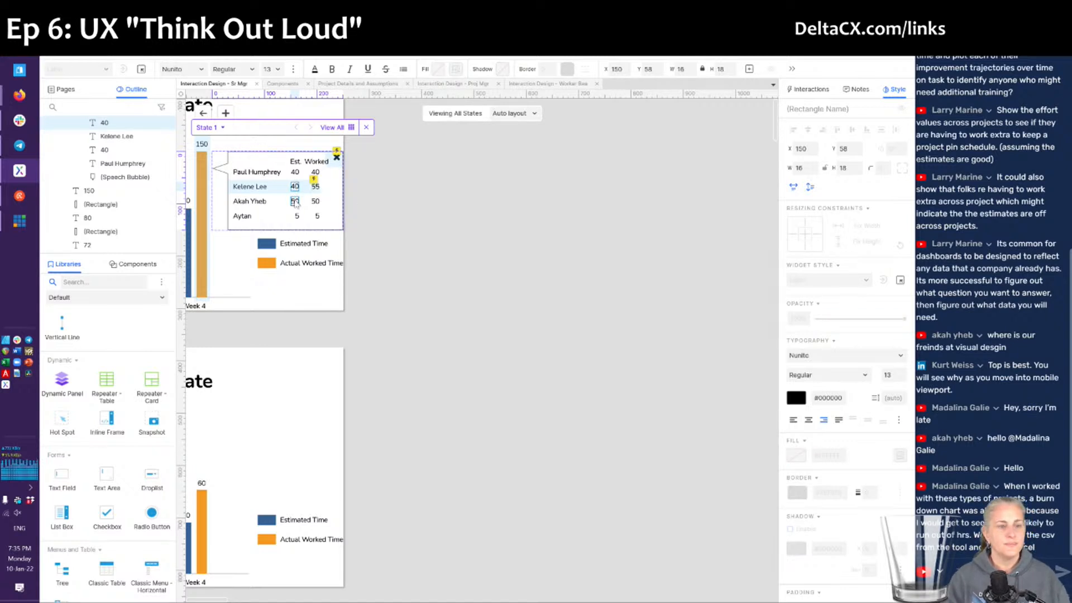
{"action": "left_click", "coordinate": [296, 202]}
{"action": "type", "text": "40"}
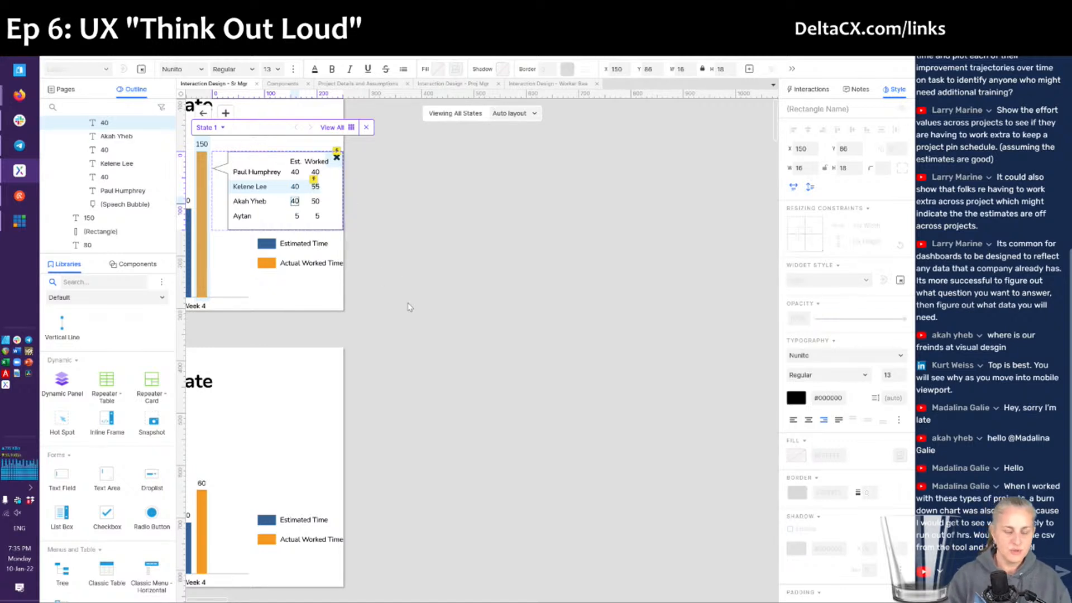
- Set the estimated hours of the fourth worker in the popup to 10
{"action": "left_click", "coordinate": [298, 218]}
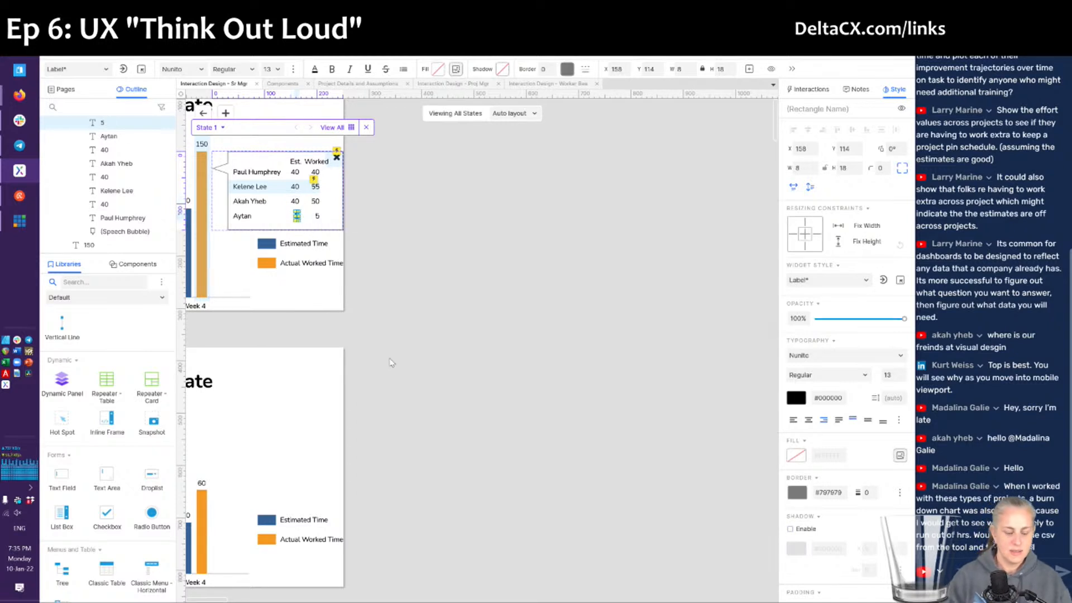
{"action": "type", "text": "10"}
{"action": "left_click", "coordinate": [381, 273]}
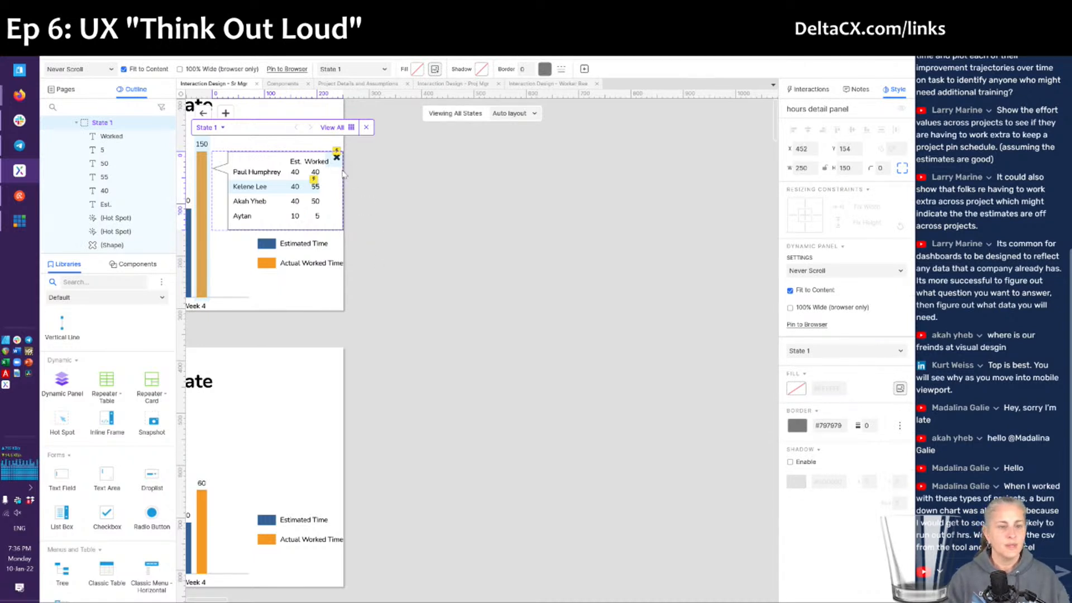
- Bring the hot spot over the popup's close icon to the front, and leave the hours detail panel's editing mode
{"action": "left_click", "coordinate": [335, 161]}
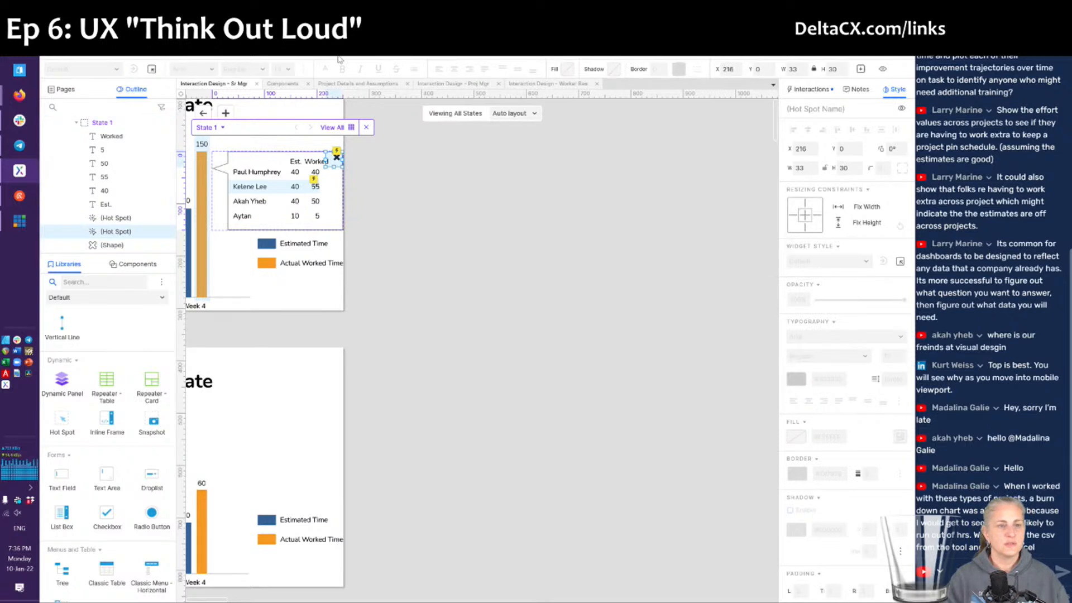
{"action": "key", "text": "ctrl+shift+bracketright"}
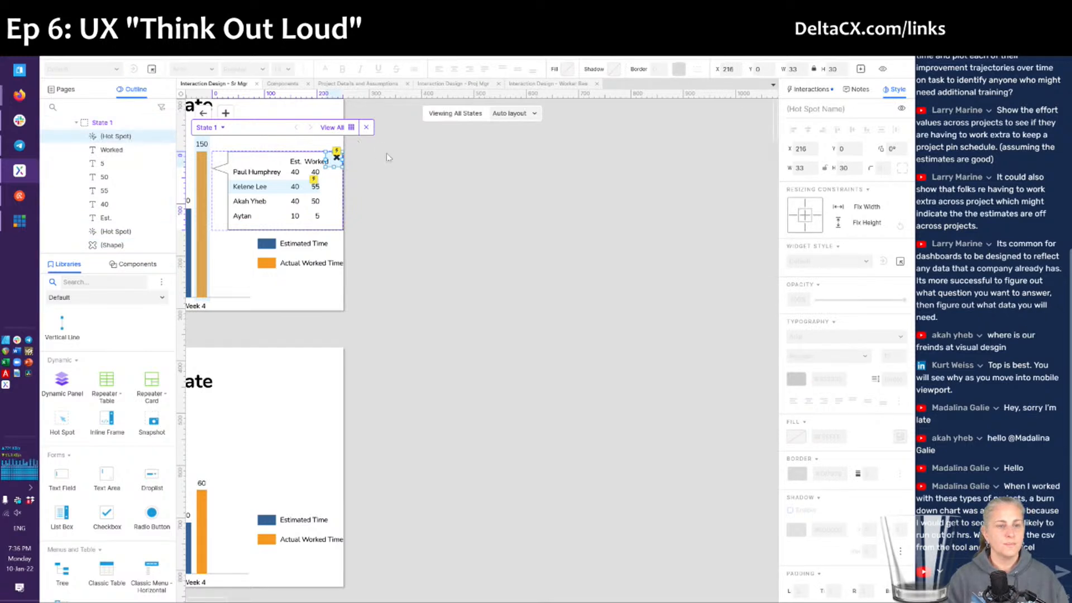
{"action": "left_click", "coordinate": [366, 127]}
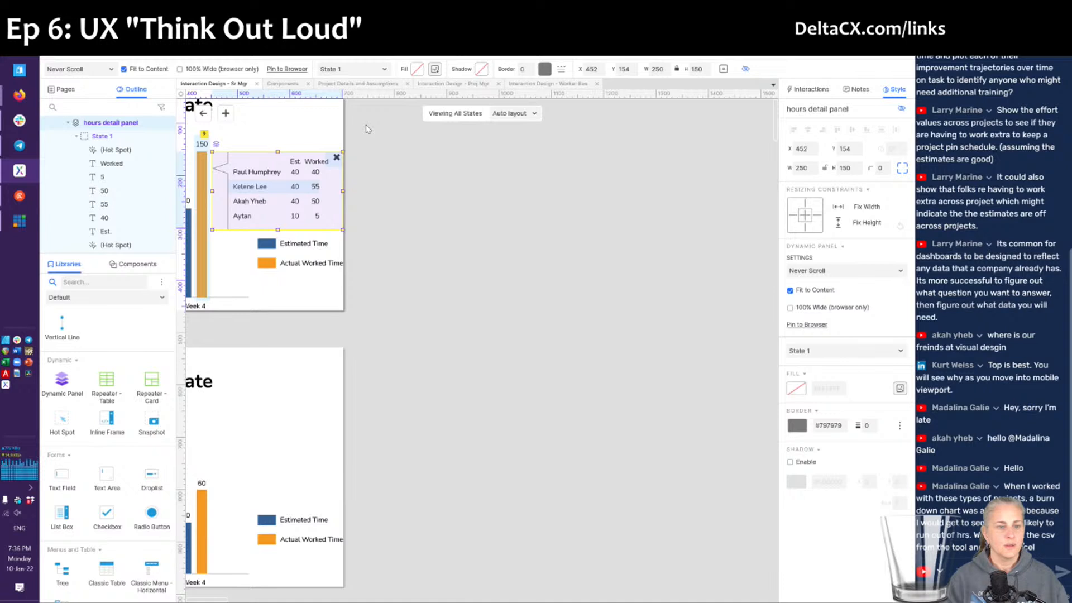
- Widen the hot spot over the second worker's row to 202 so it spans the "Worked" column
{"action": "double_click", "coordinate": [319, 174]}
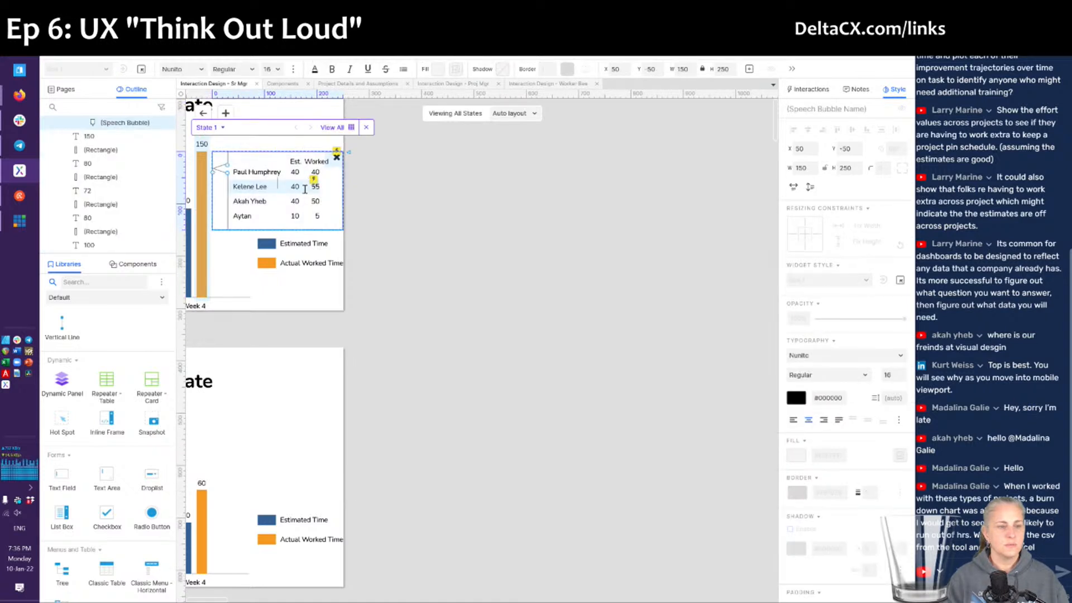
{"action": "left_click", "coordinate": [306, 189]}
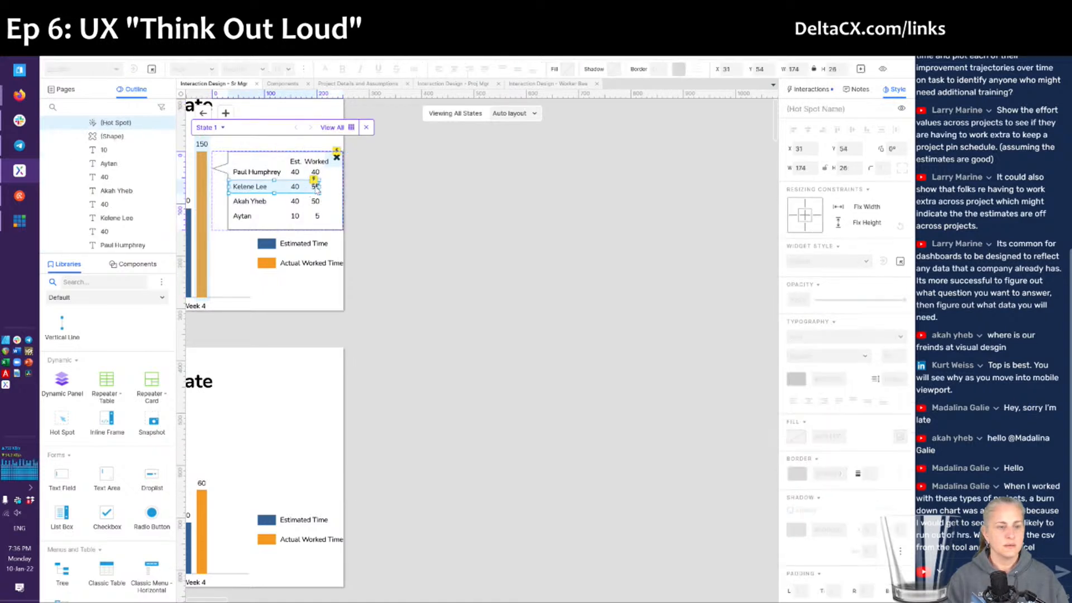
{"action": "left_click_drag", "start_coordinate": [320, 186], "coordinate": [334, 189]}
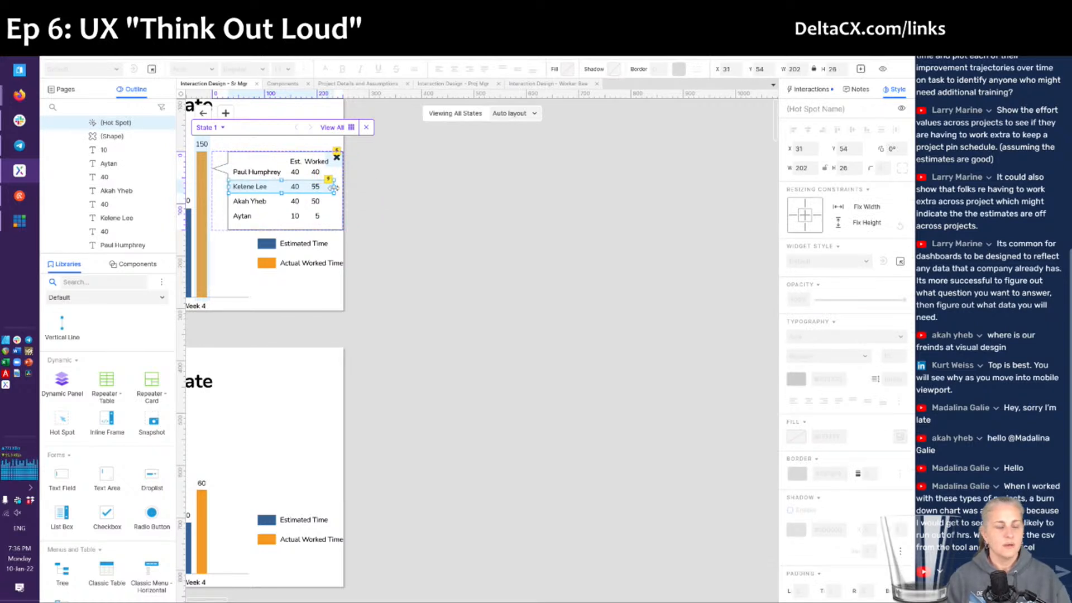
{"action": "left_click", "coordinate": [356, 221]}
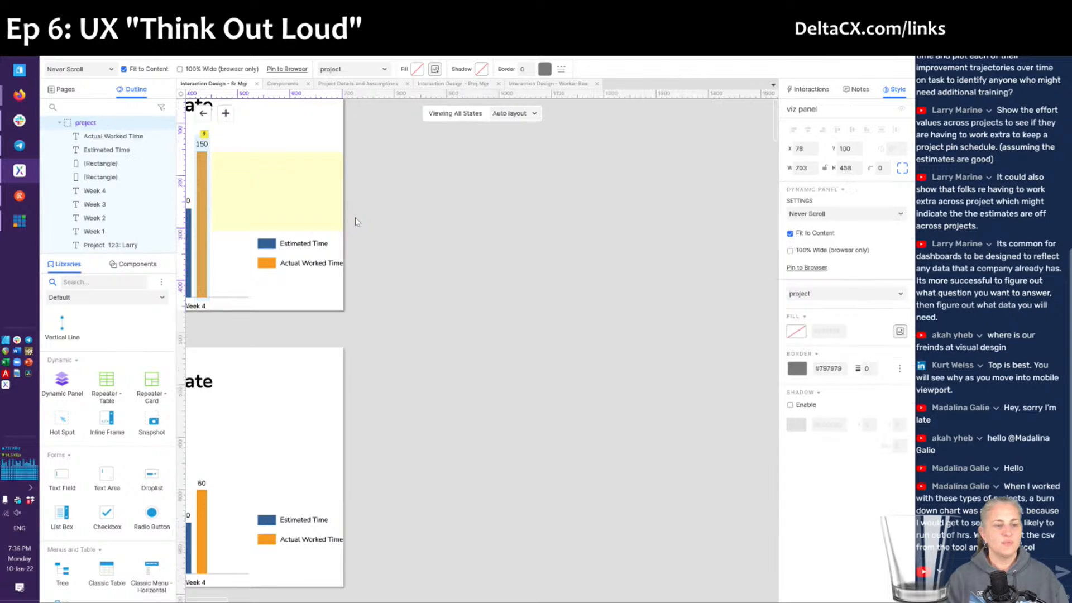
- Switch to the browser preview, reload it, and open the worker hours popup from the Week 4 actual worked time bar
{"action": "key", "text": "alt+Tab"}
{"action": "key", "text": "F5"}
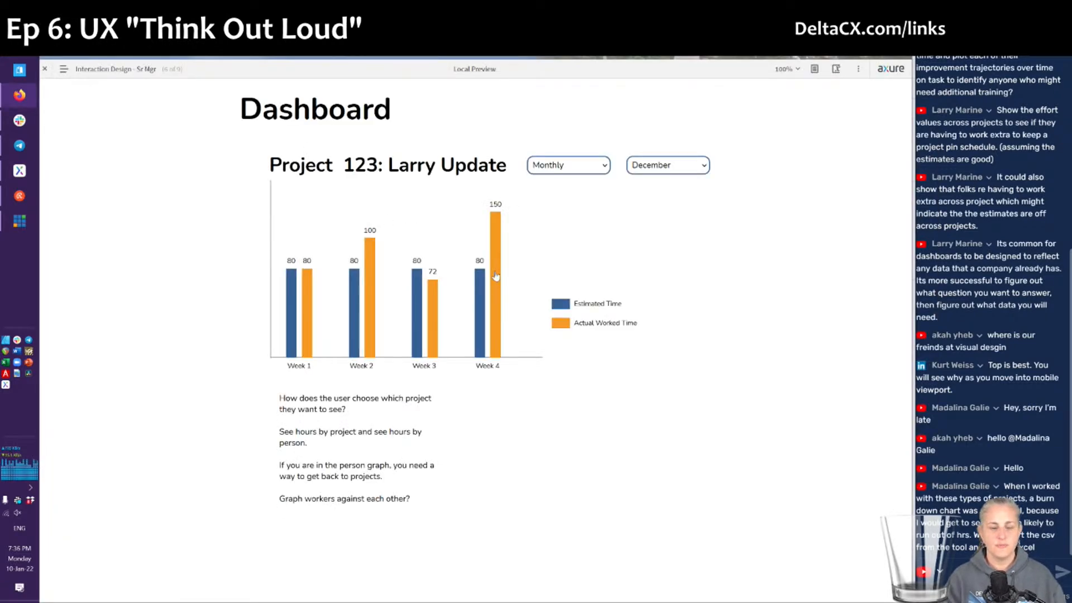
{"action": "left_click", "coordinate": [496, 250]}
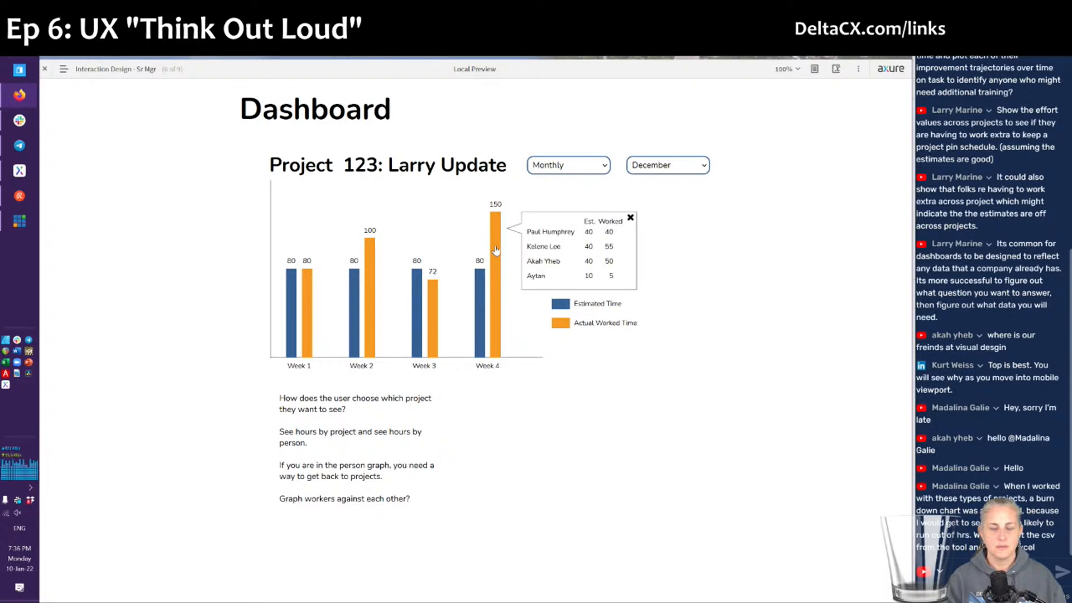